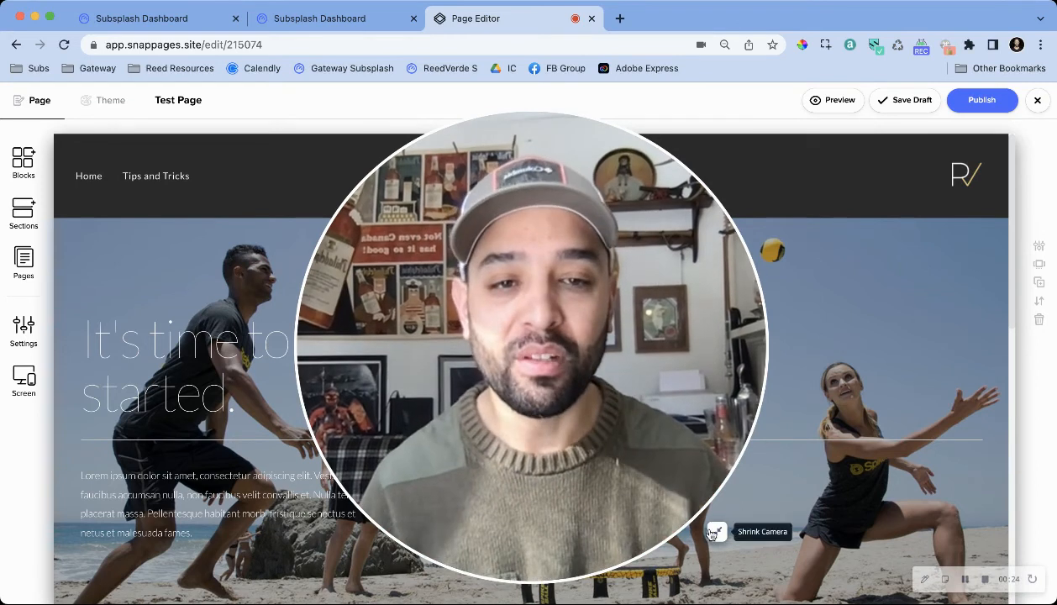
Add a Subsplash Media Item block under the "Here's our Team" heading and have it display Upcoming Live broadcasts.
{"action": "left_click", "coordinate": [717, 531]}
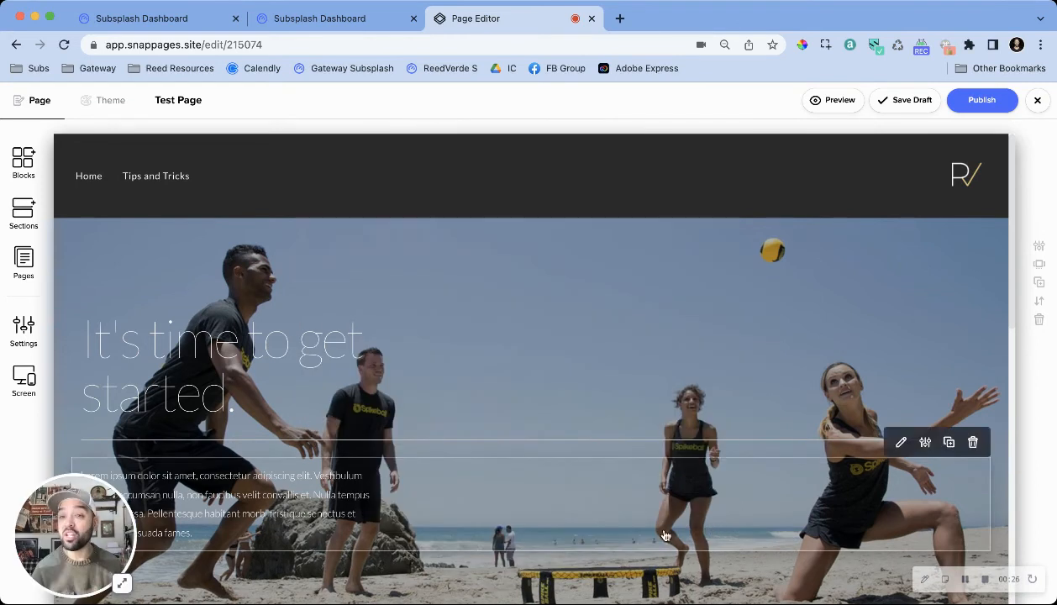
{"action": "scroll", "coordinate": [538, 441], "scroll_direction": "down", "scroll_amount": 5}
{"action": "scroll", "coordinate": [453, 465], "scroll_direction": "down", "scroll_amount": 3}
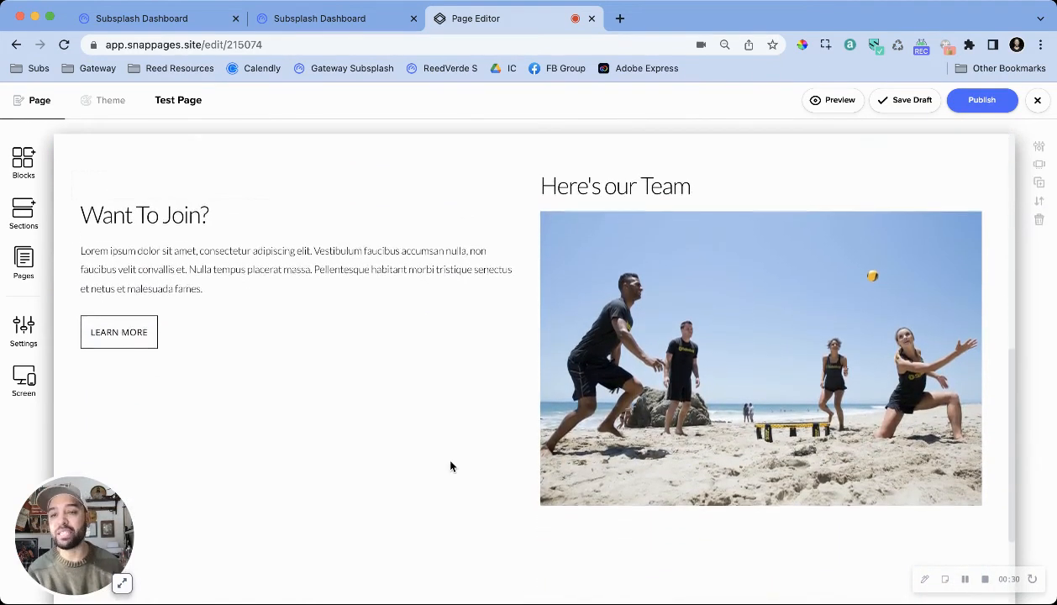
{"action": "scroll", "coordinate": [391, 419], "scroll_direction": "down", "scroll_amount": 3}
{"action": "scroll", "coordinate": [391, 418], "scroll_direction": "up", "scroll_amount": 3}
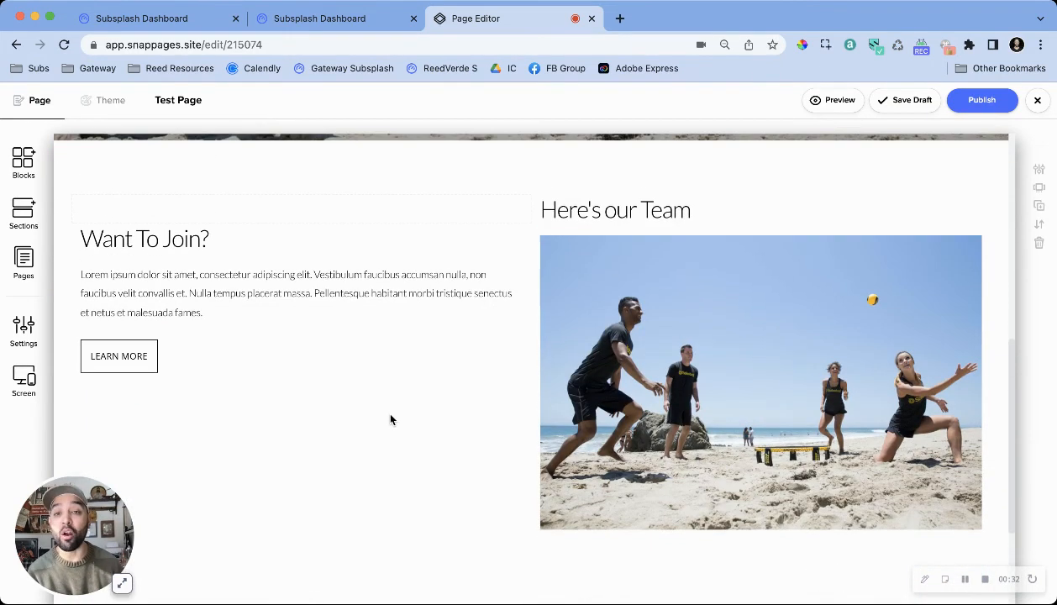
{"action": "left_click", "coordinate": [24, 165]}
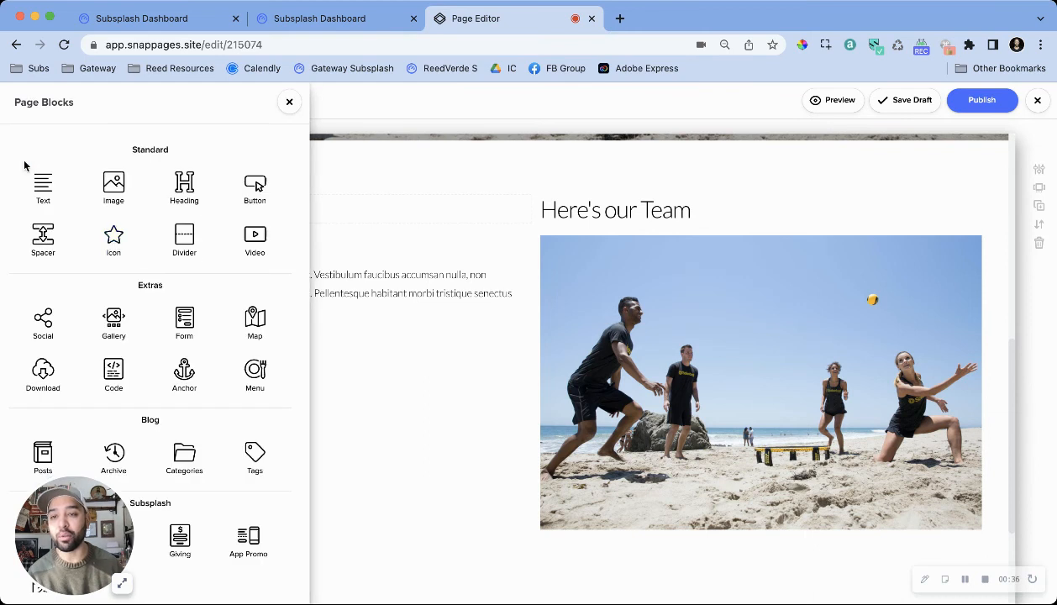
{"action": "scroll", "coordinate": [168, 285], "scroll_direction": "down", "scroll_amount": 1}
{"action": "left_click_drag", "start_coordinate": [61, 520], "coordinate": [318, 143]}
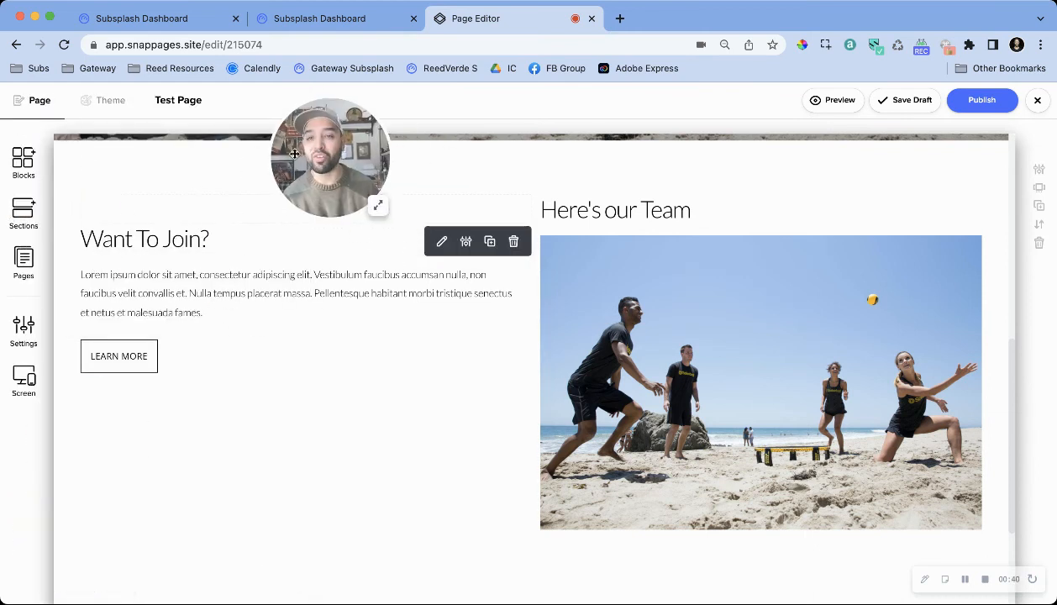
{"action": "left_click", "coordinate": [23, 164]}
{"action": "scroll", "coordinate": [38, 529], "scroll_direction": "down", "scroll_amount": 1}
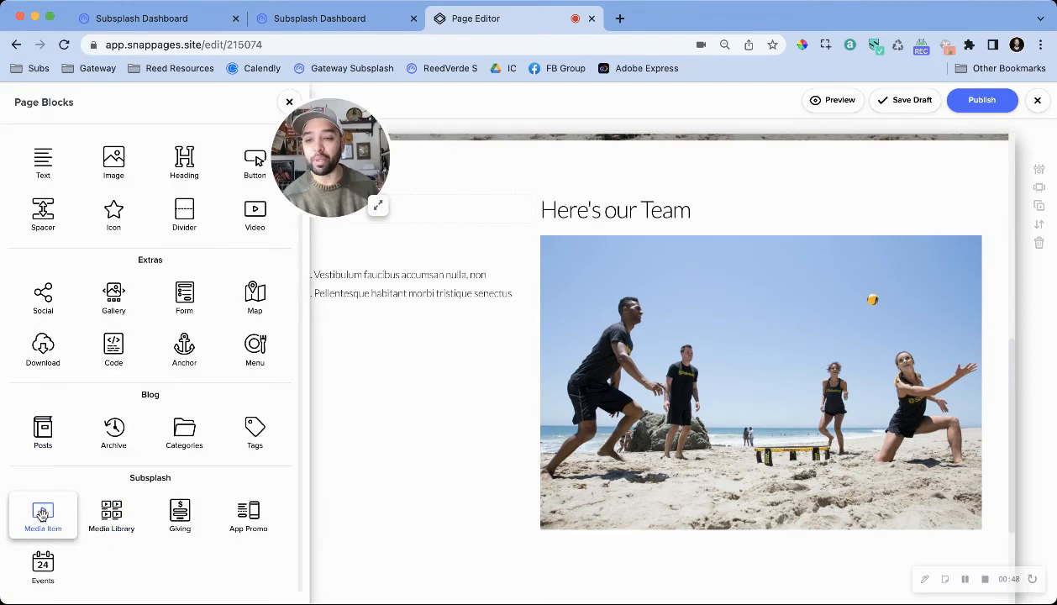
{"action": "left_click_drag", "start_coordinate": [38, 511], "coordinate": [745, 239]}
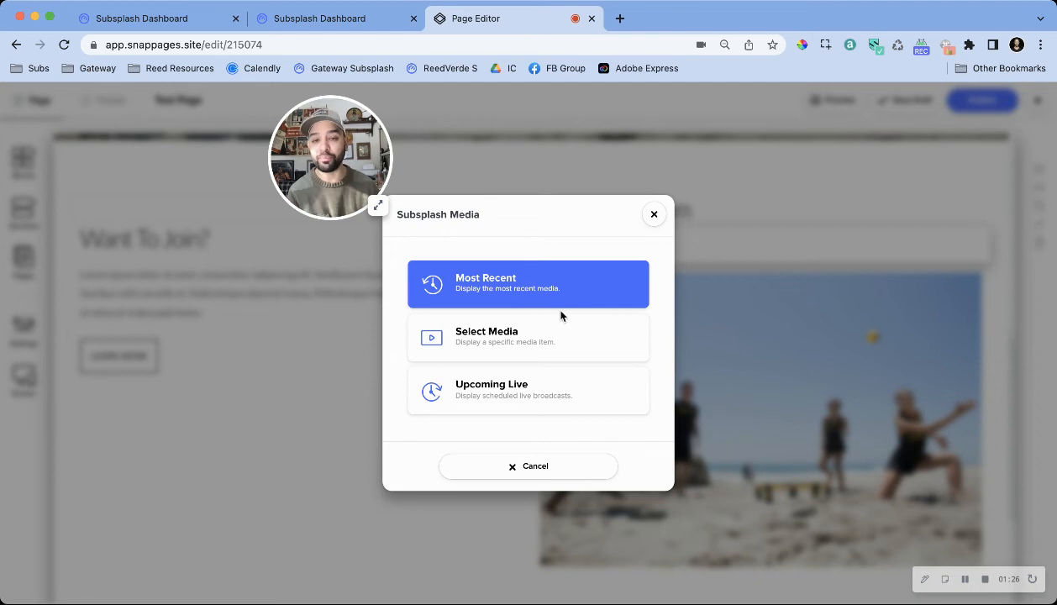
{"action": "left_click", "coordinate": [530, 403]}
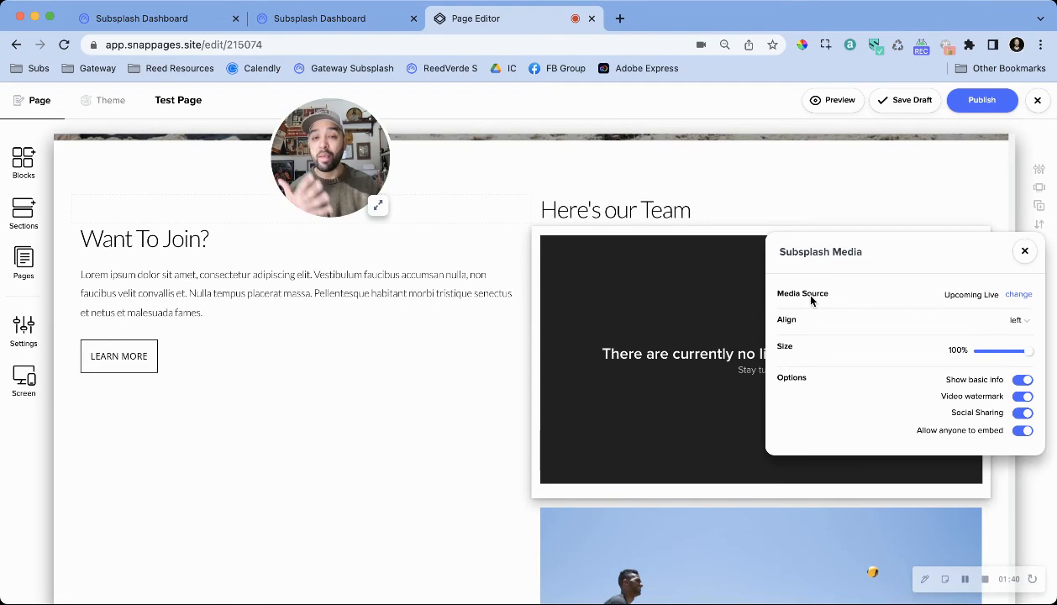
Open the media block's source choices, and switch to the Subsplash Dashboard to review the library's recent media items and series.
{"action": "left_click", "coordinate": [1016, 296]}
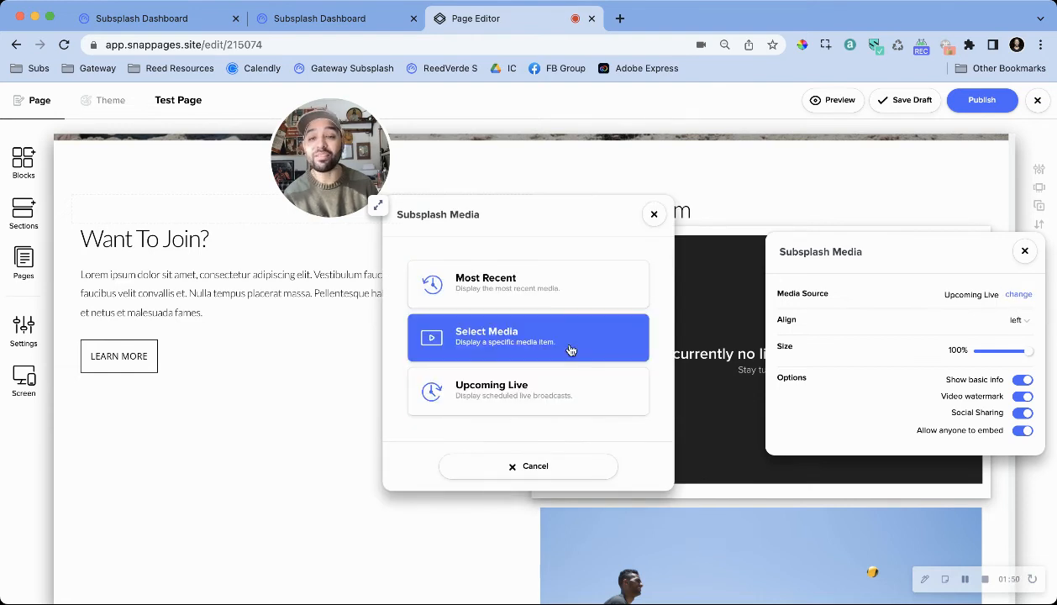
{"action": "left_click", "coordinate": [338, 23]}
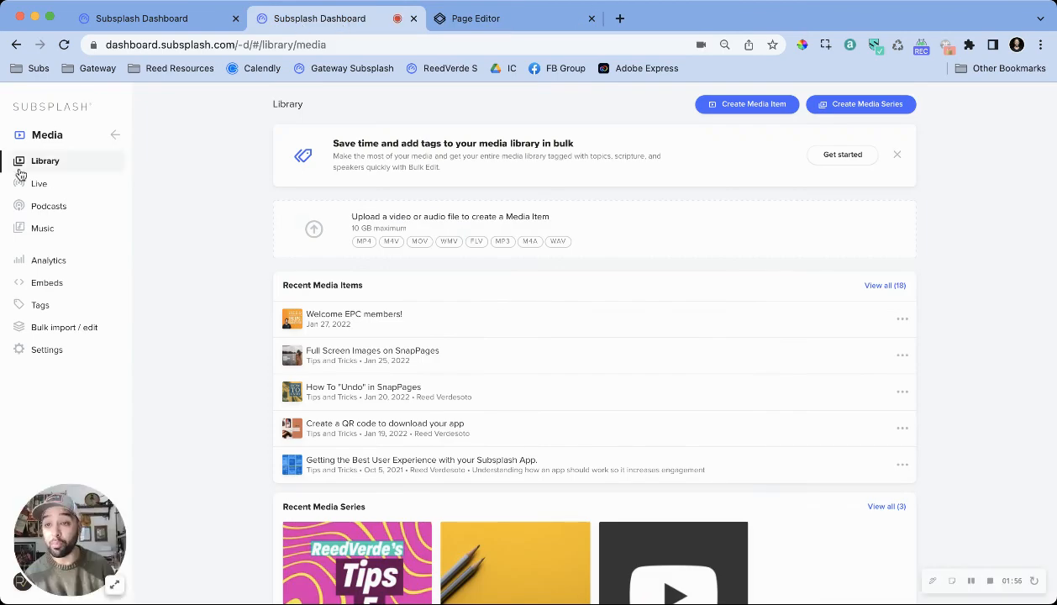
{"action": "scroll", "coordinate": [647, 335], "scroll_direction": "down", "scroll_amount": 2}
{"action": "scroll", "coordinate": [647, 335], "scroll_direction": "down", "scroll_amount": 3}
{"action": "scroll", "coordinate": [797, 296], "scroll_direction": "up", "scroll_amount": 4}
{"action": "scroll", "coordinate": [340, 326], "scroll_direction": "down", "scroll_amount": 2}
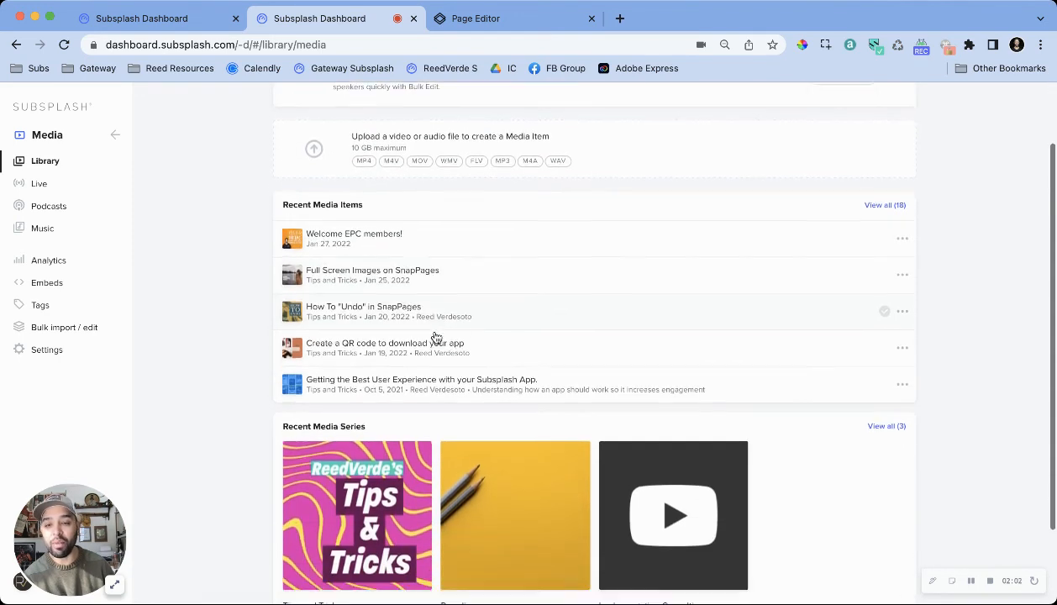
{"action": "scroll", "coordinate": [435, 336], "scroll_direction": "down", "scroll_amount": 2}
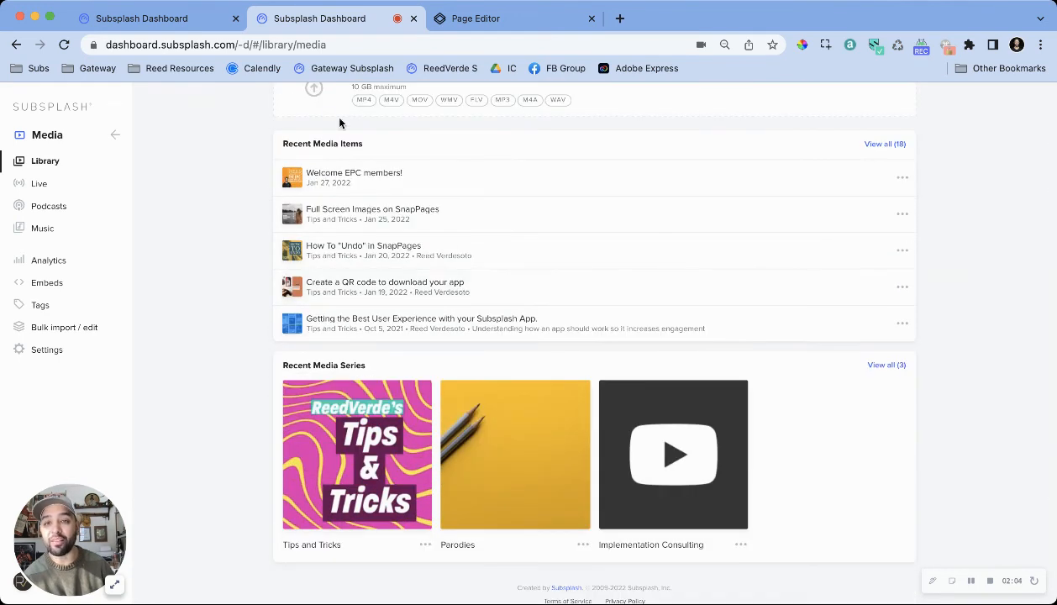
Return to the Page Editor and browse the specific media items that the block can display.
{"action": "left_click", "coordinate": [449, 22]}
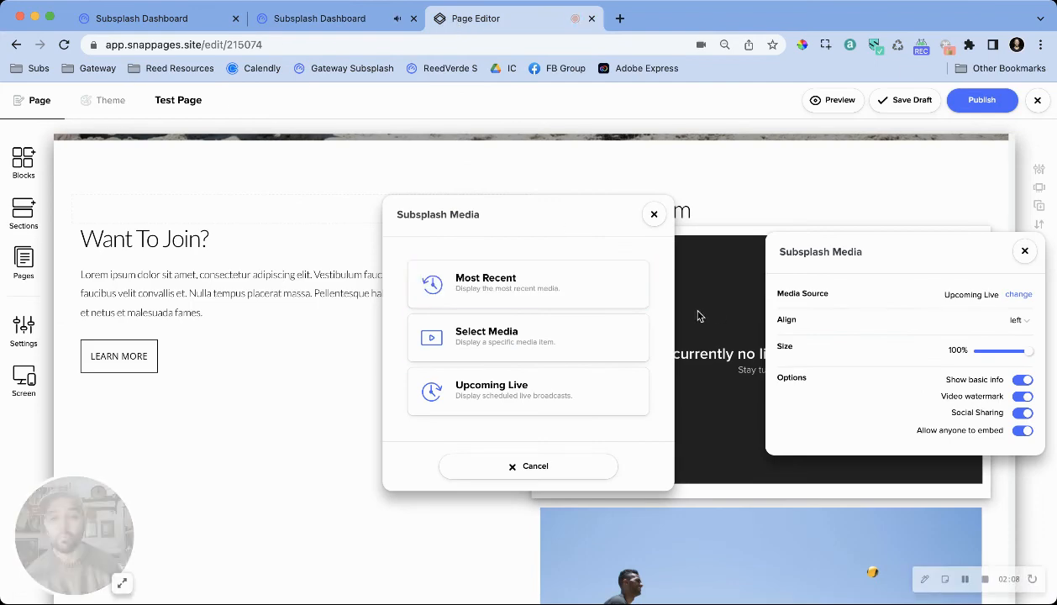
{"action": "left_click", "coordinate": [475, 332]}
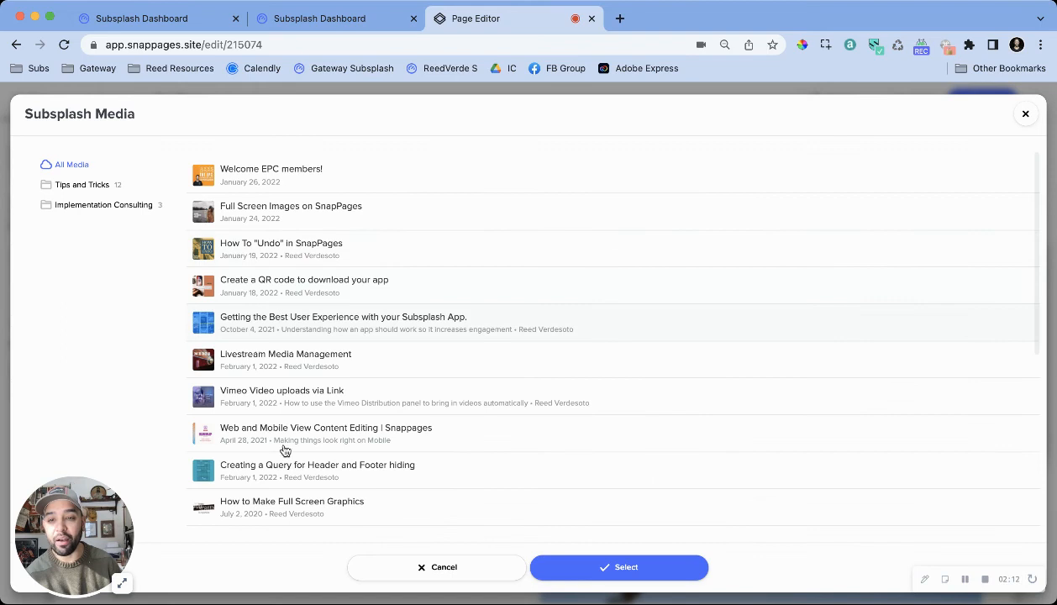
{"action": "scroll", "coordinate": [292, 475], "scroll_direction": "down", "scroll_amount": 3}
{"action": "scroll", "coordinate": [294, 470], "scroll_direction": "up", "scroll_amount": 3}
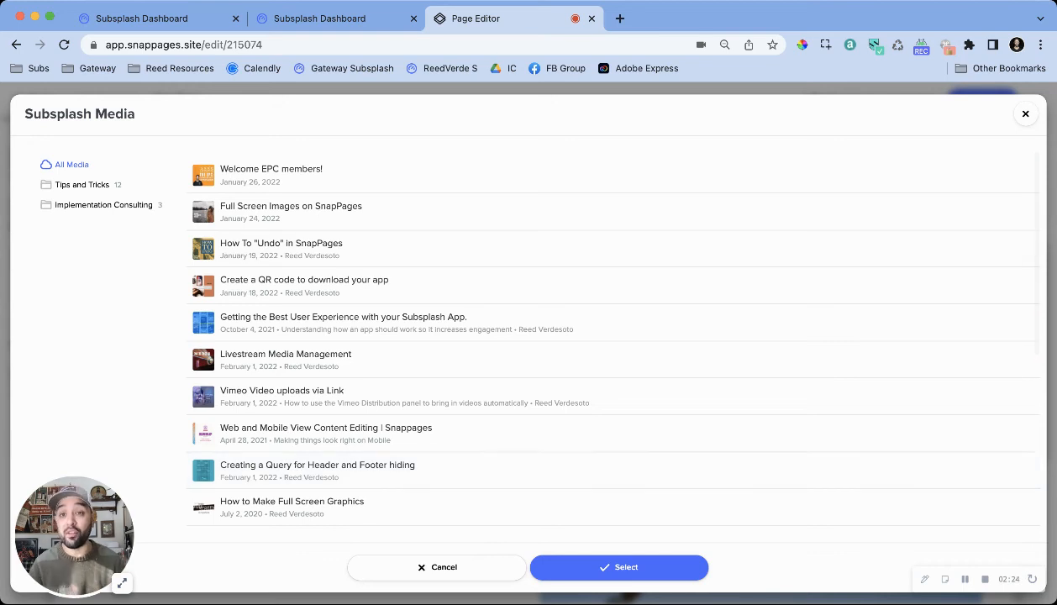
In the Subsplash Dashboard, create a media item titled "Welcome Training" in the Parodies series and publish it.
{"action": "left_click", "coordinate": [302, 25]}
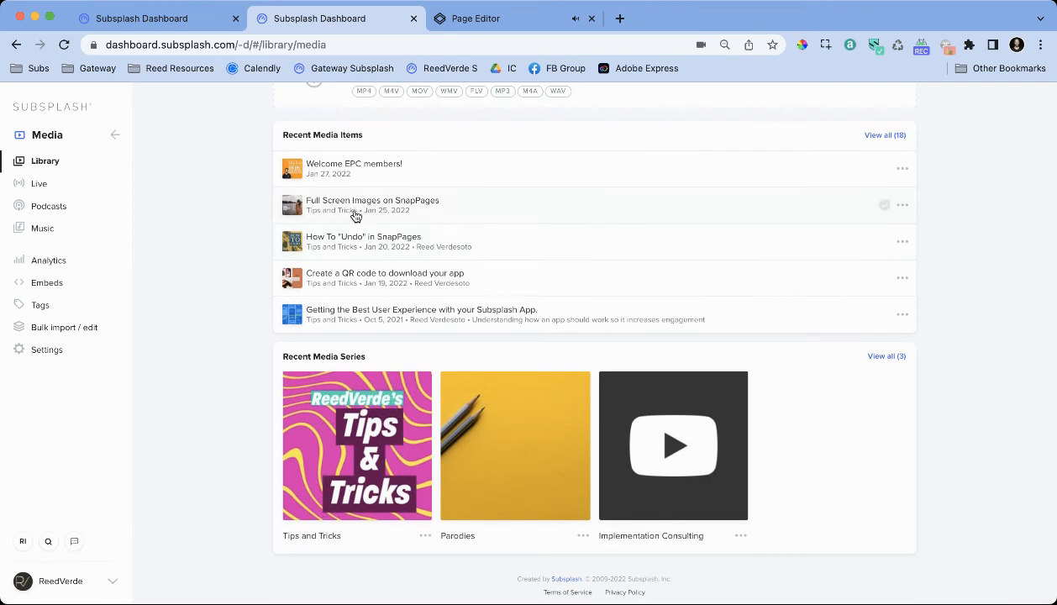
{"action": "scroll", "coordinate": [517, 247], "scroll_direction": "up", "scroll_amount": 2}
{"action": "scroll", "coordinate": [517, 248], "scroll_direction": "down", "scroll_amount": 3}
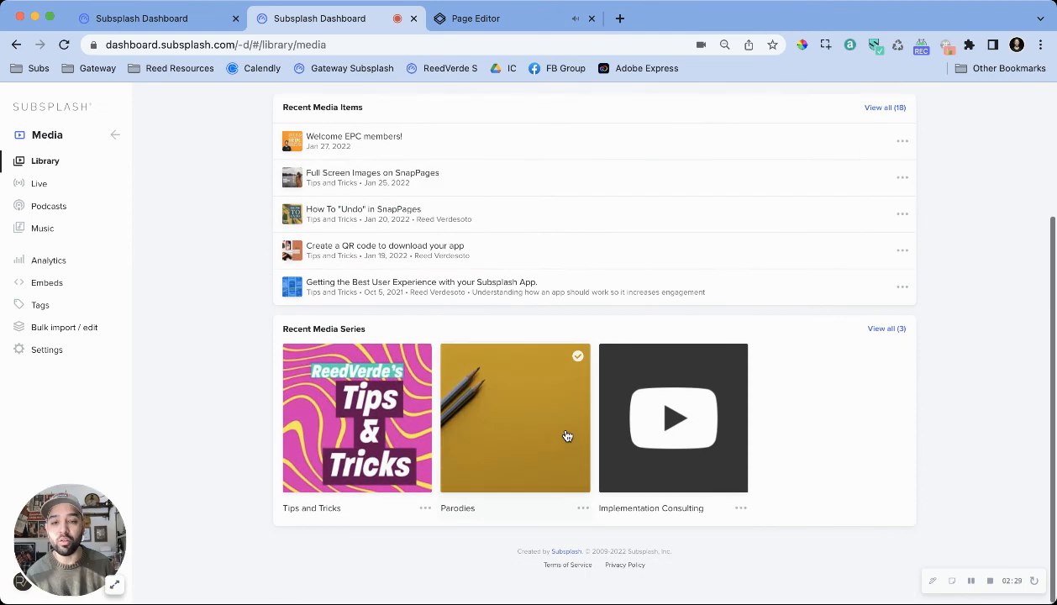
{"action": "left_click", "coordinate": [571, 433]}
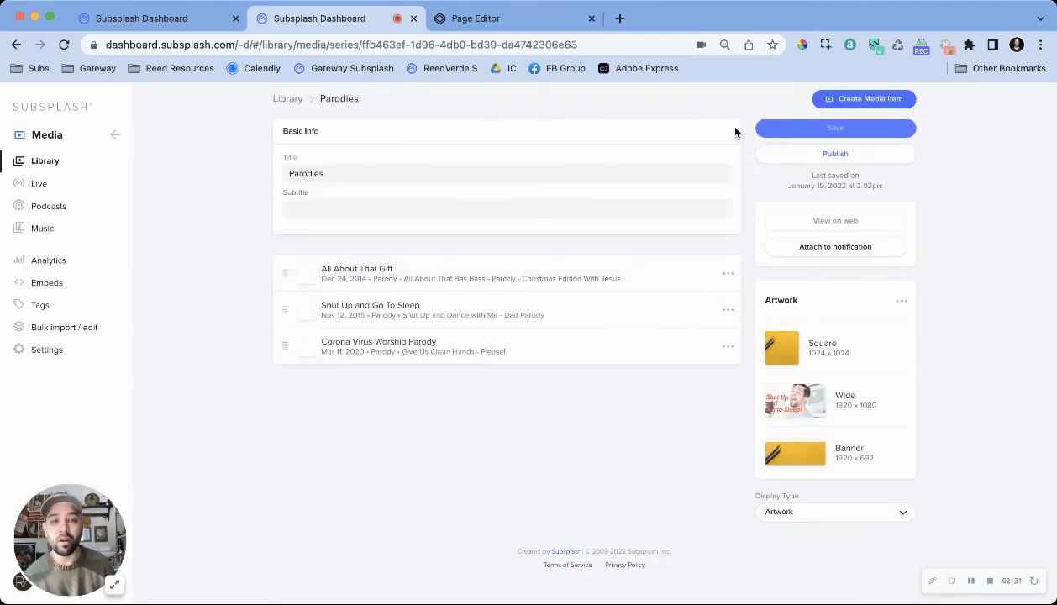
{"action": "left_click", "coordinate": [886, 99]}
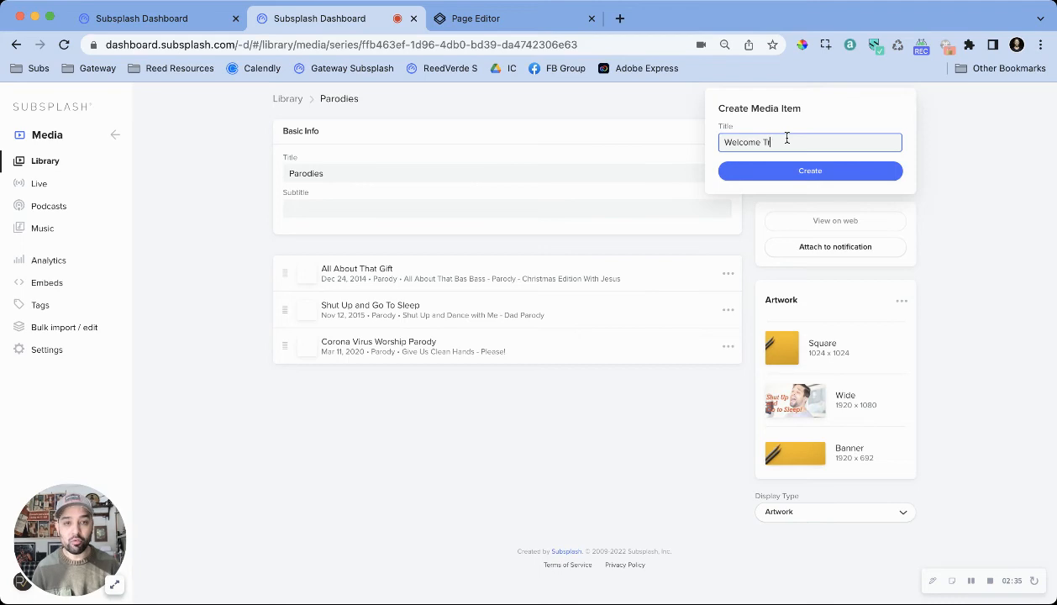
{"action": "left_click", "coordinate": [784, 172]}
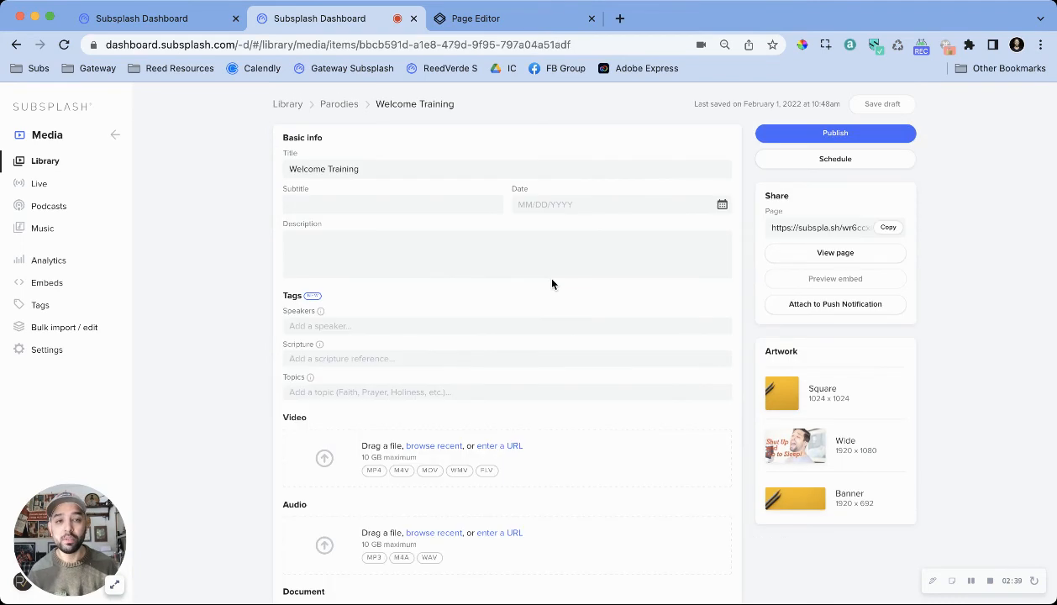
{"action": "left_click", "coordinate": [819, 132]}
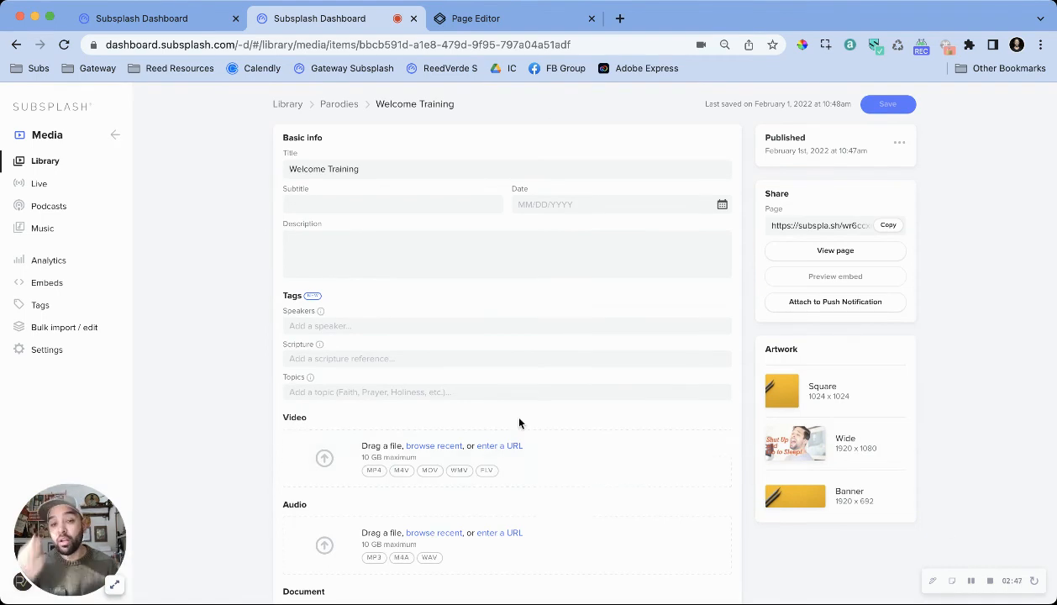
Return to the Page Editor, reload the media selection list and set the media block to display Welcome Training.
{"action": "left_click", "coordinate": [472, 19]}
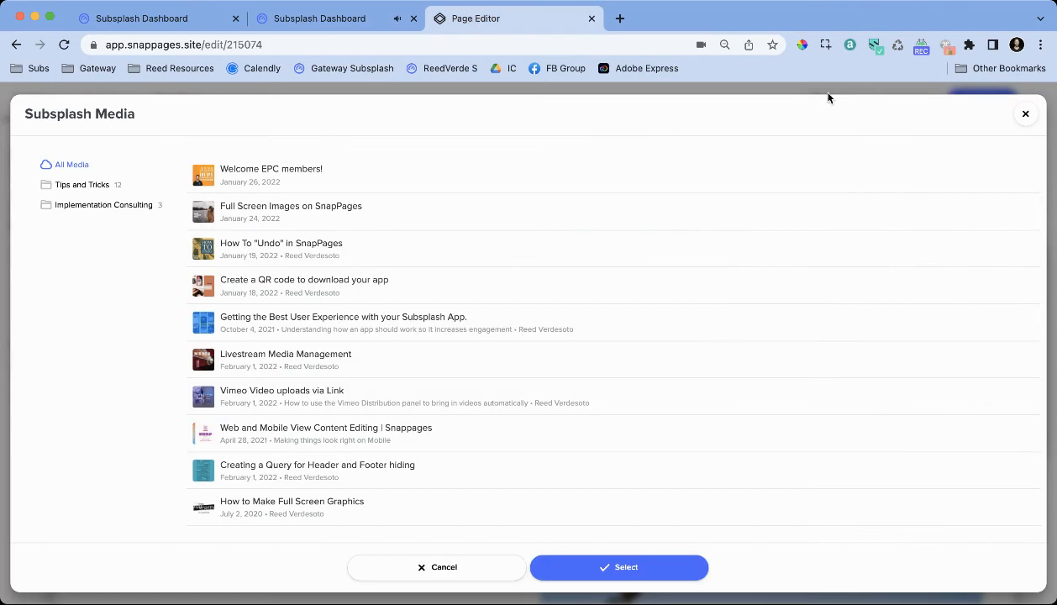
{"action": "left_click", "coordinate": [1025, 113]}
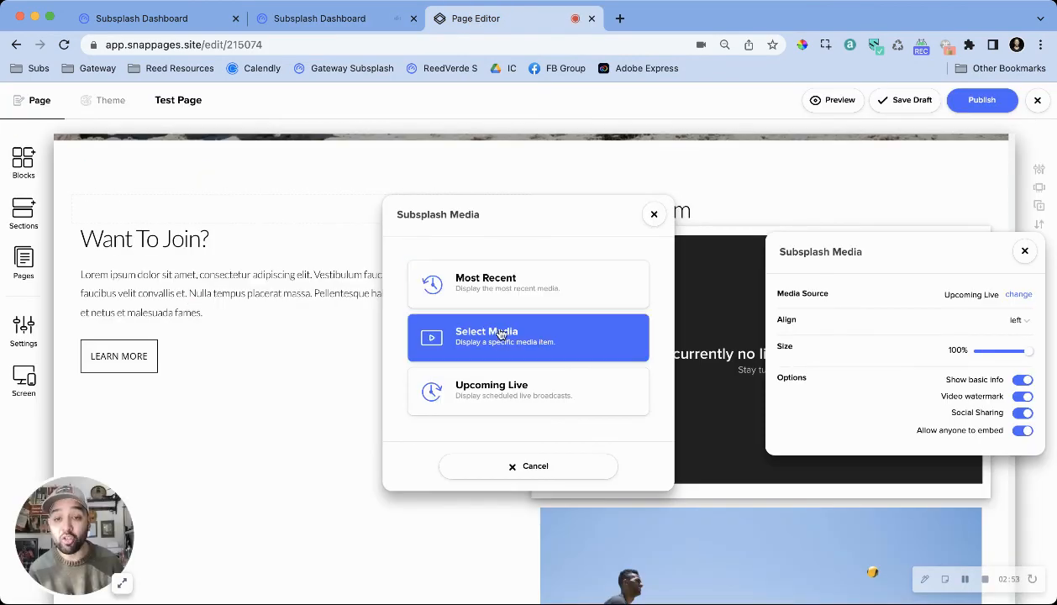
{"action": "left_click", "coordinate": [549, 344]}
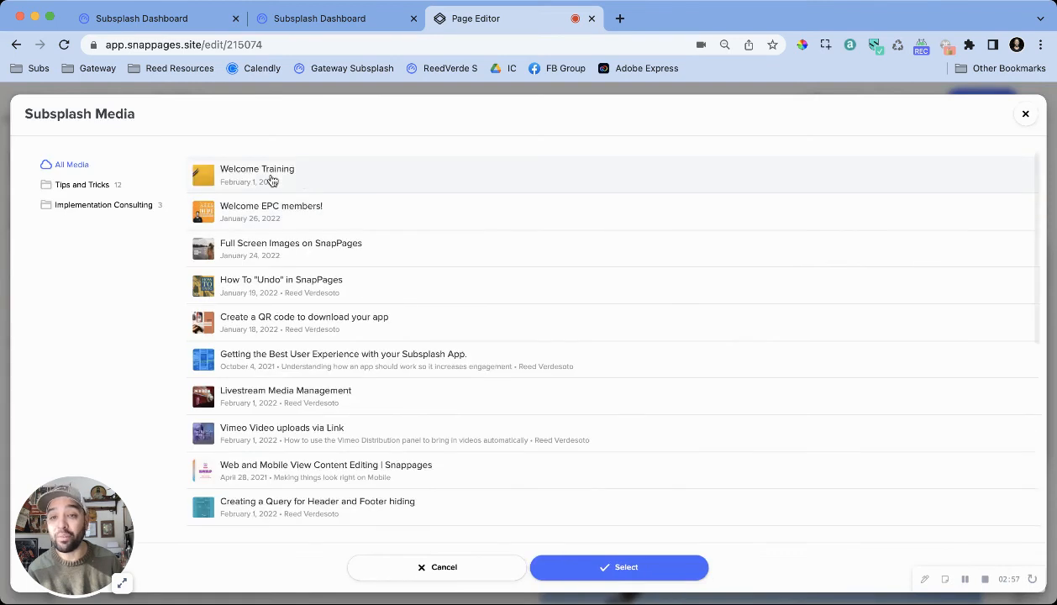
{"action": "left_click", "coordinate": [273, 180]}
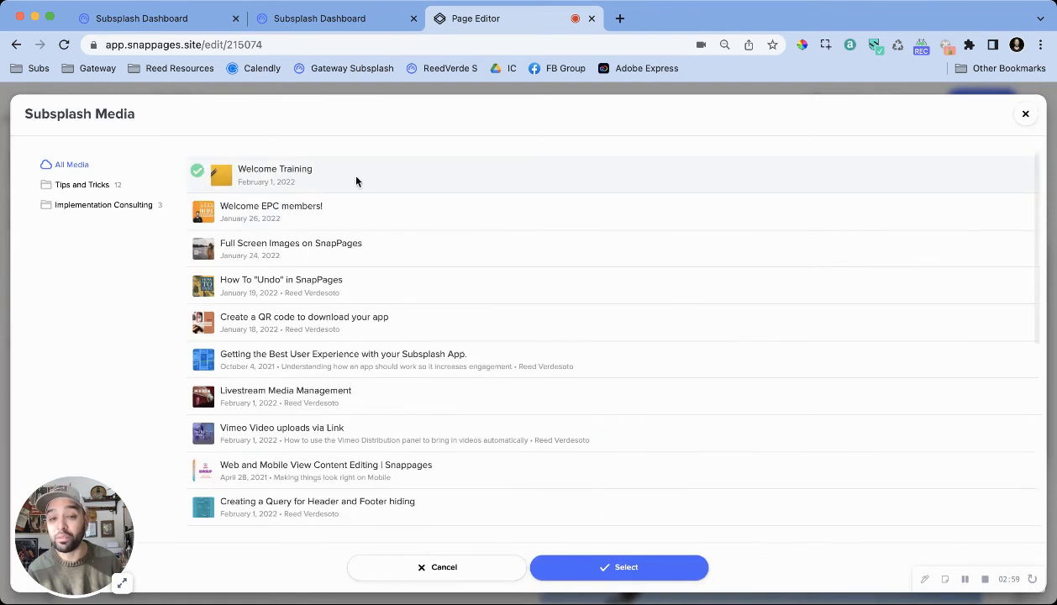
{"action": "left_click", "coordinate": [612, 563]}
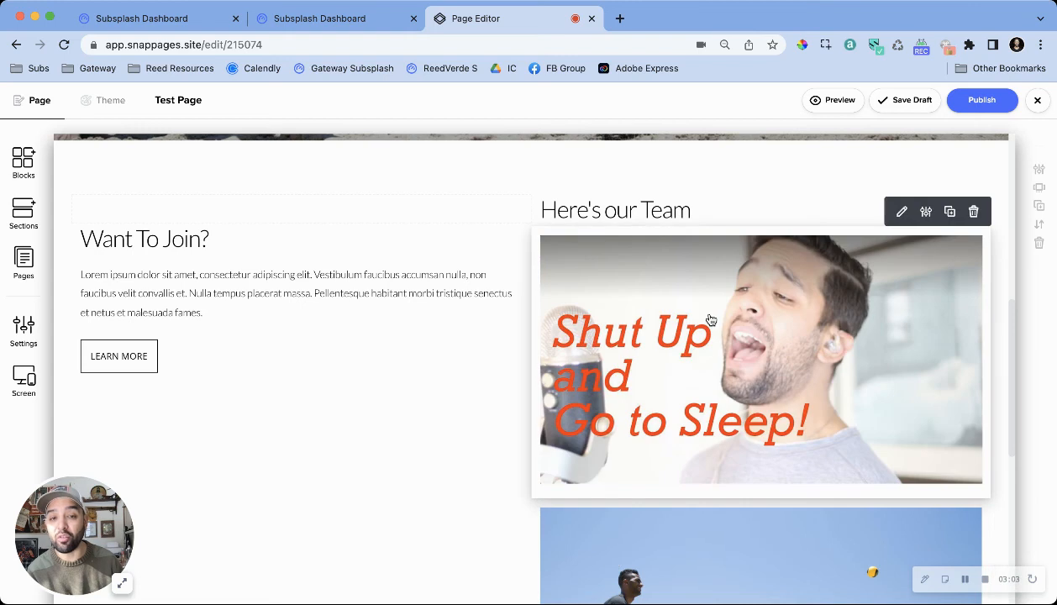
Add a blank page section above the footer.
{"action": "scroll", "coordinate": [389, 336], "scroll_direction": "down", "scroll_amount": 10}
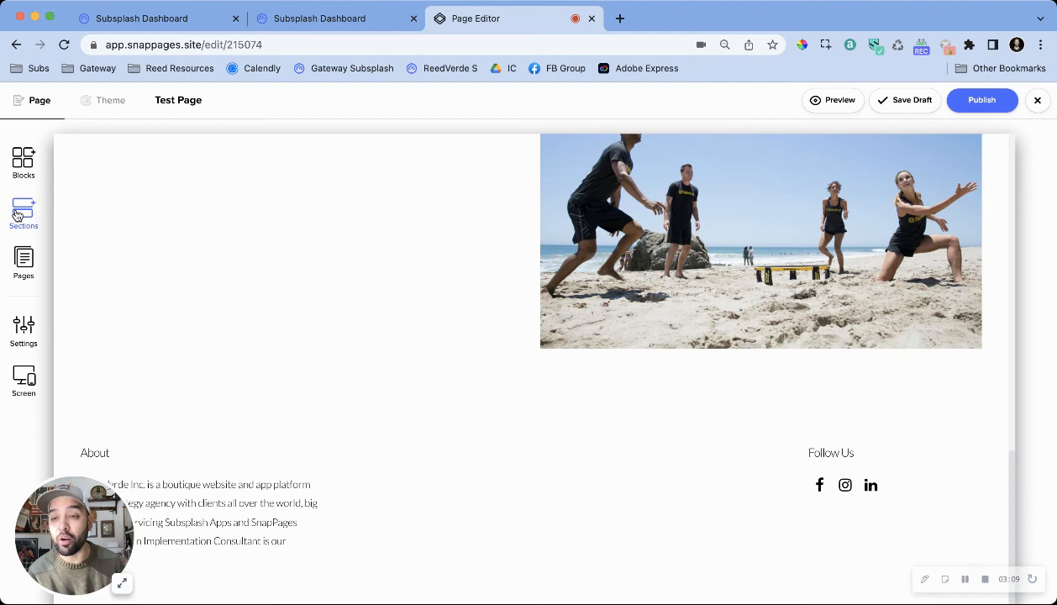
{"action": "left_click", "coordinate": [20, 211]}
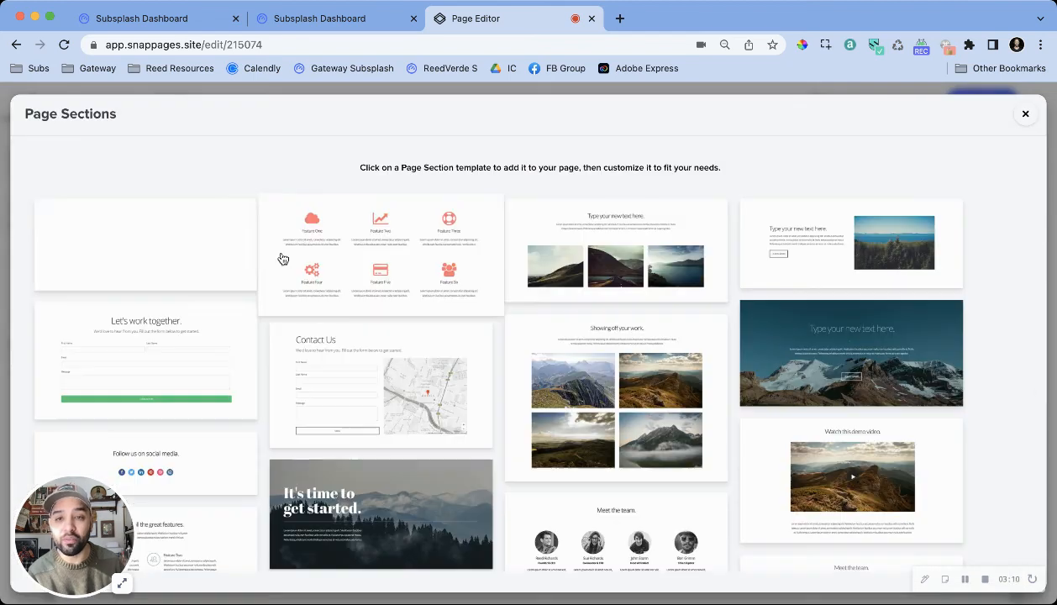
{"action": "left_click", "coordinate": [192, 240]}
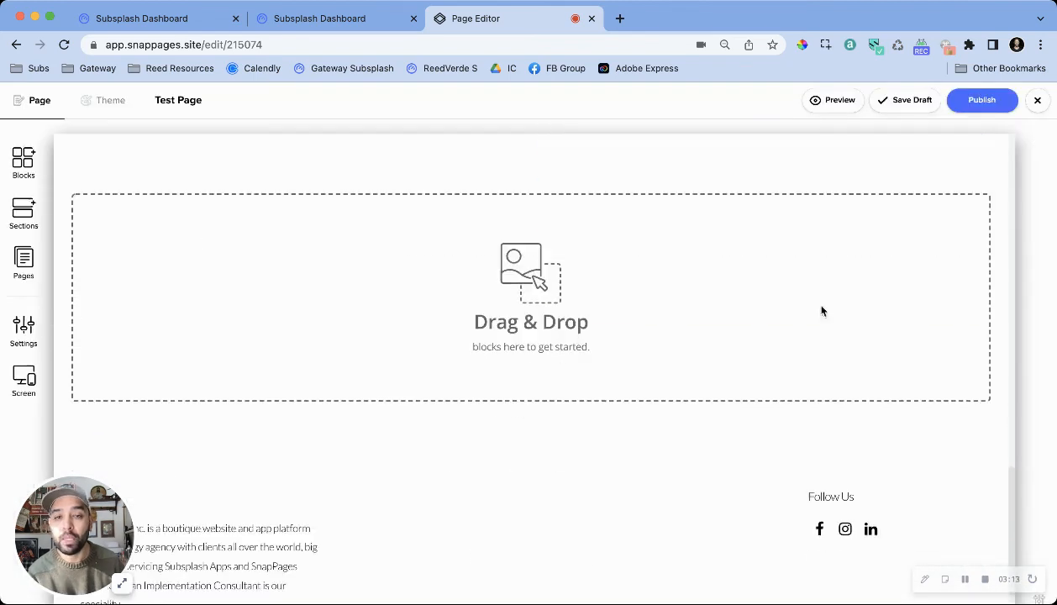
Place a Media Library block in the empty section and have it display all the series in the library.
{"action": "left_click", "coordinate": [24, 159]}
{"action": "scroll", "coordinate": [156, 286], "scroll_direction": "down", "scroll_amount": 1}
{"action": "left_click_drag", "start_coordinate": [95, 580], "coordinate": [105, 551]}
{"action": "left_click_drag", "start_coordinate": [90, 501], "coordinate": [121, 364]}
{"action": "left_click_drag", "start_coordinate": [135, 311], "coordinate": [159, 270]}
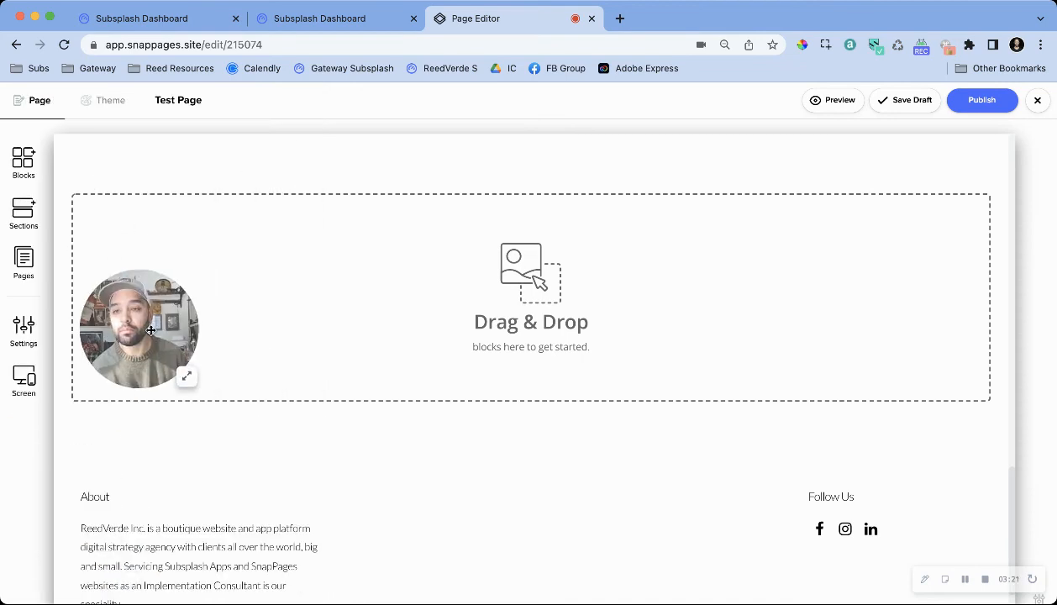
{"action": "left_click", "coordinate": [23, 159]}
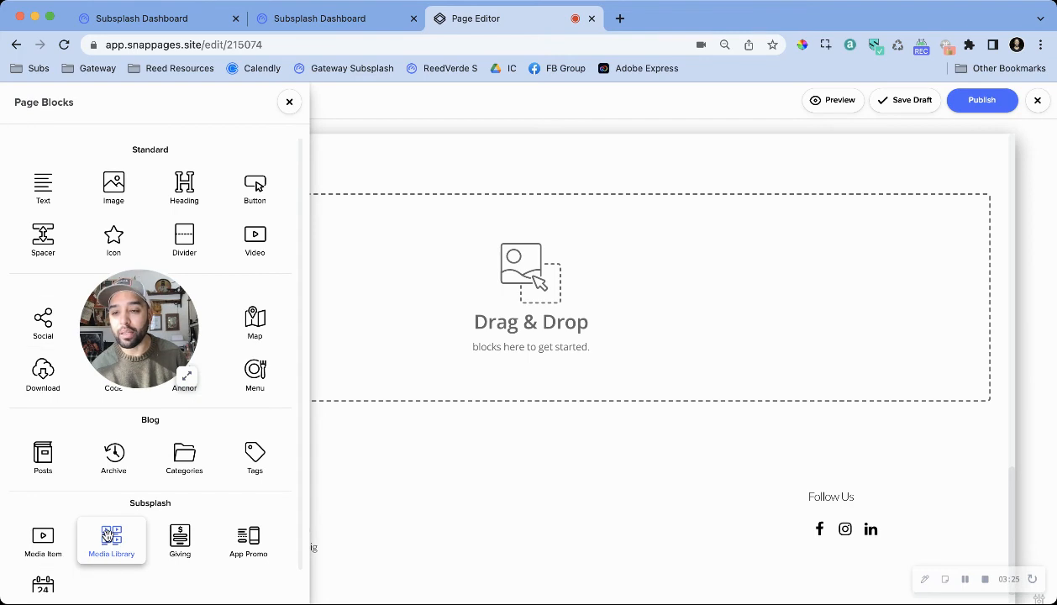
{"action": "left_click_drag", "start_coordinate": [108, 535], "coordinate": [510, 256]}
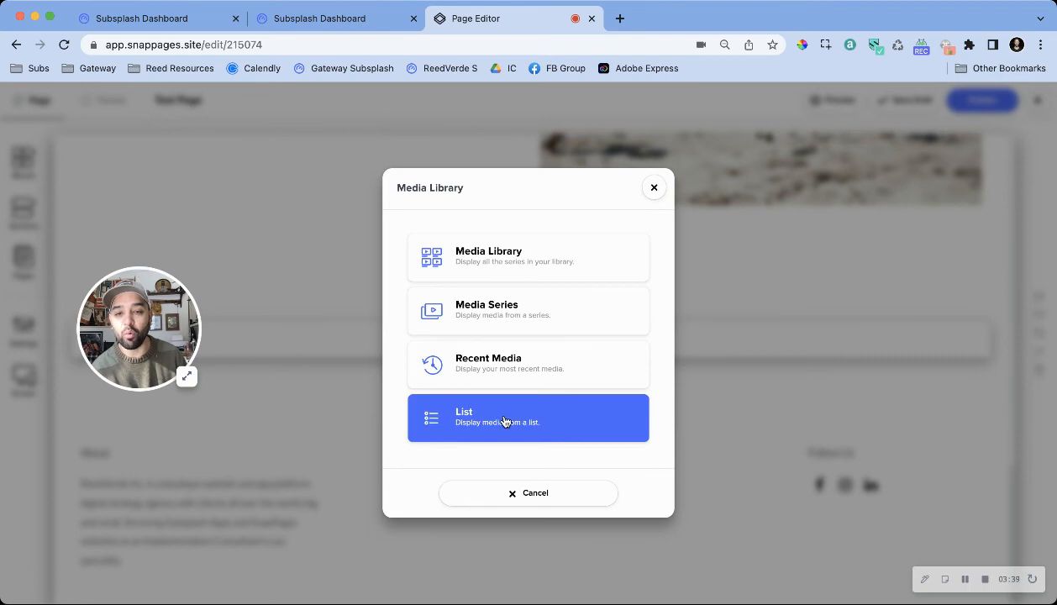
{"action": "left_click", "coordinate": [513, 262]}
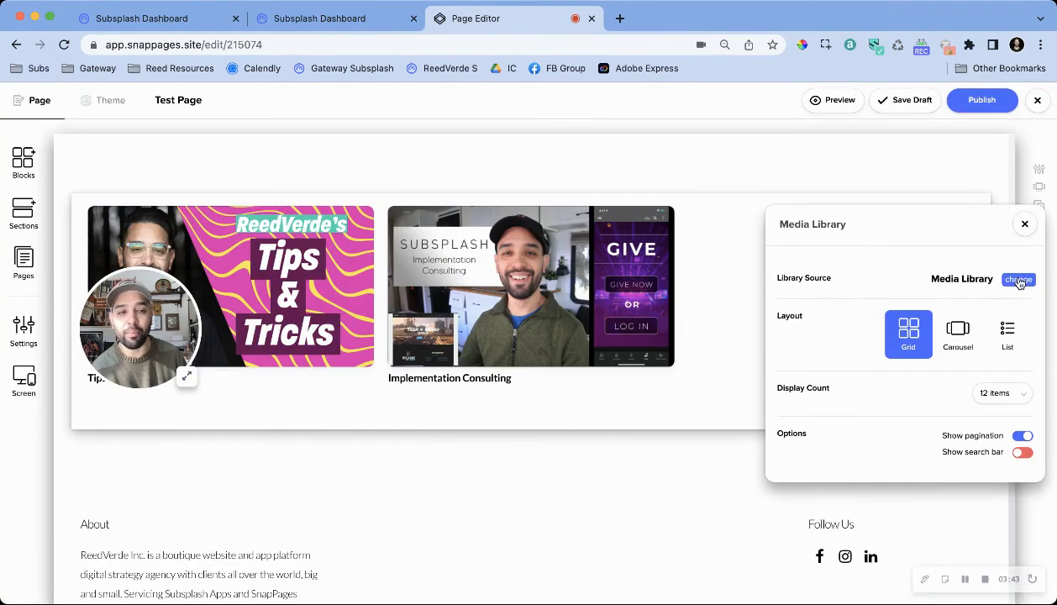
Change the Media Library block's source to the Tips and Tricks media series and close the block settings.
{"action": "left_click", "coordinate": [1020, 279]}
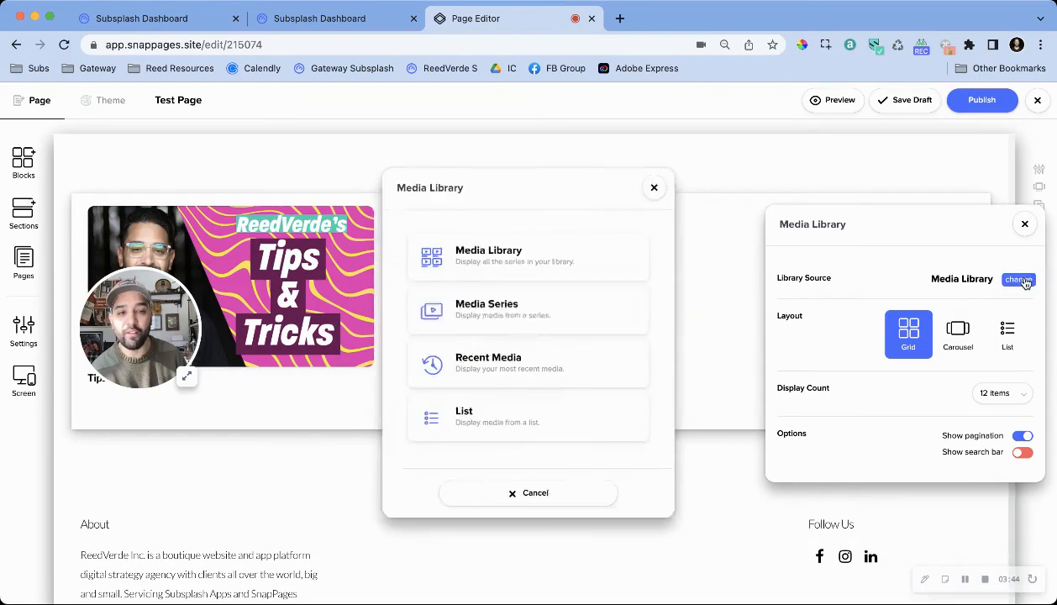
{"action": "left_click", "coordinate": [567, 322]}
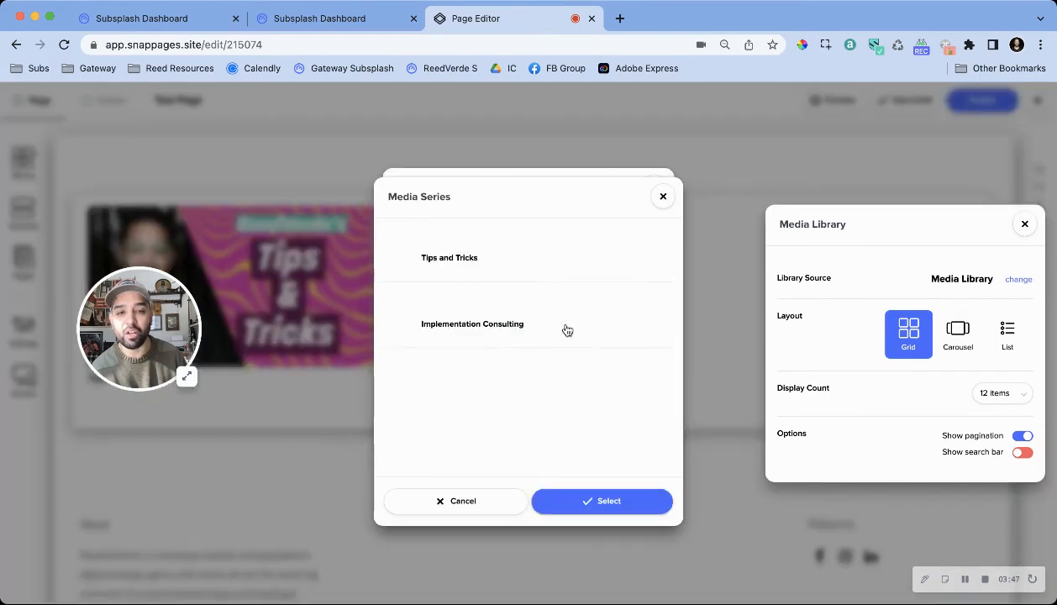
{"action": "left_click", "coordinate": [448, 256]}
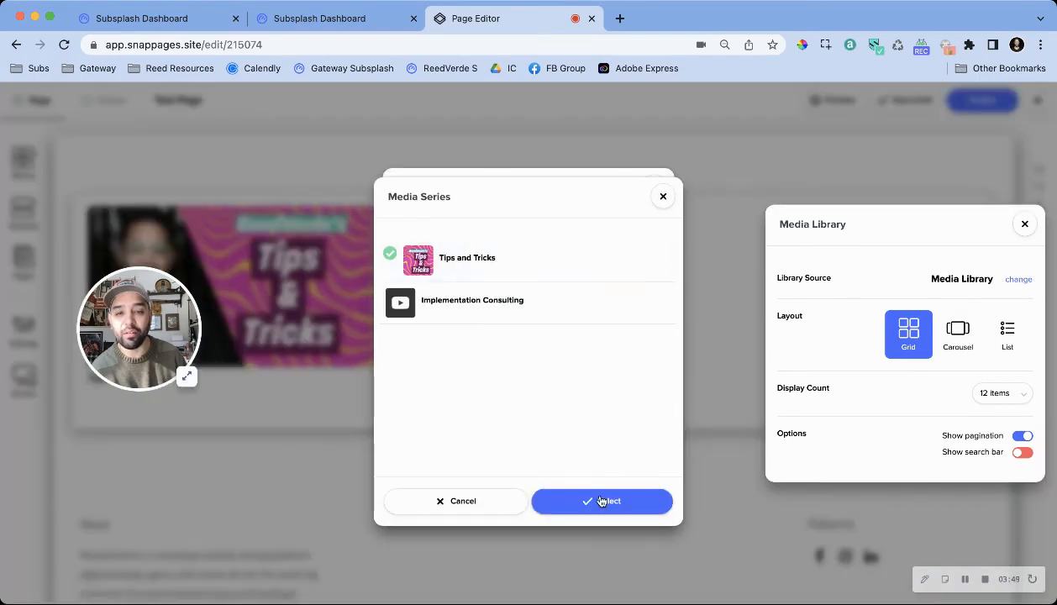
{"action": "left_click", "coordinate": [593, 498]}
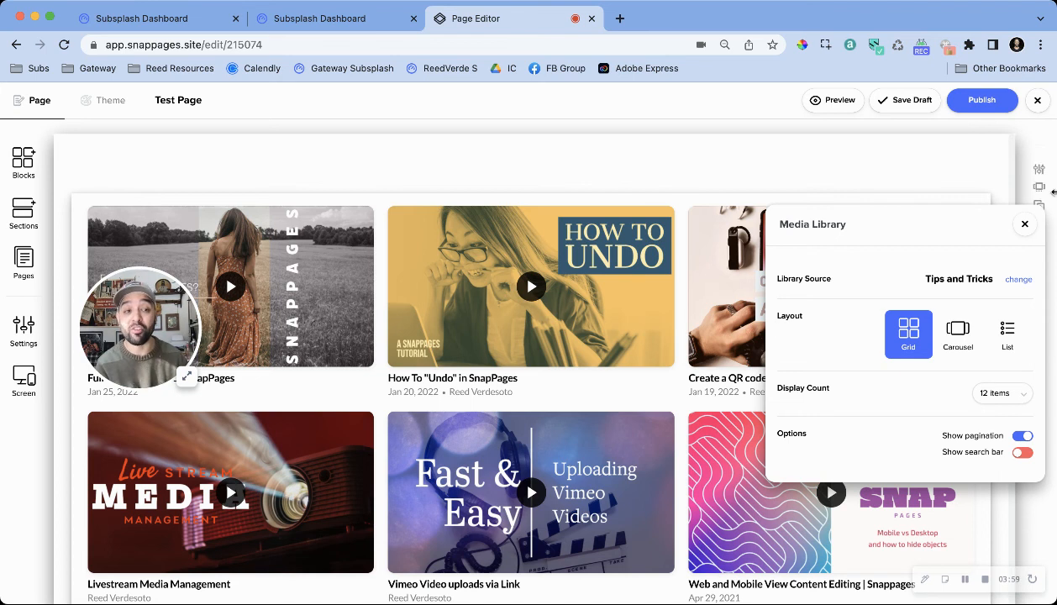
{"action": "left_click", "coordinate": [1024, 226]}
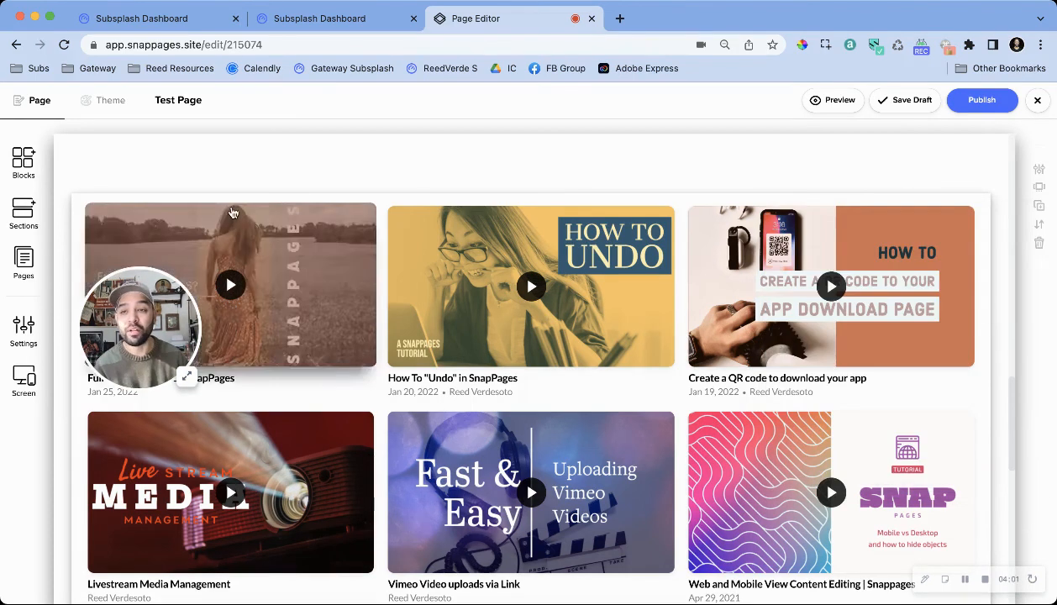
Add another blank page section above the footer and place a Code block in it.
{"action": "left_click", "coordinate": [24, 212]}
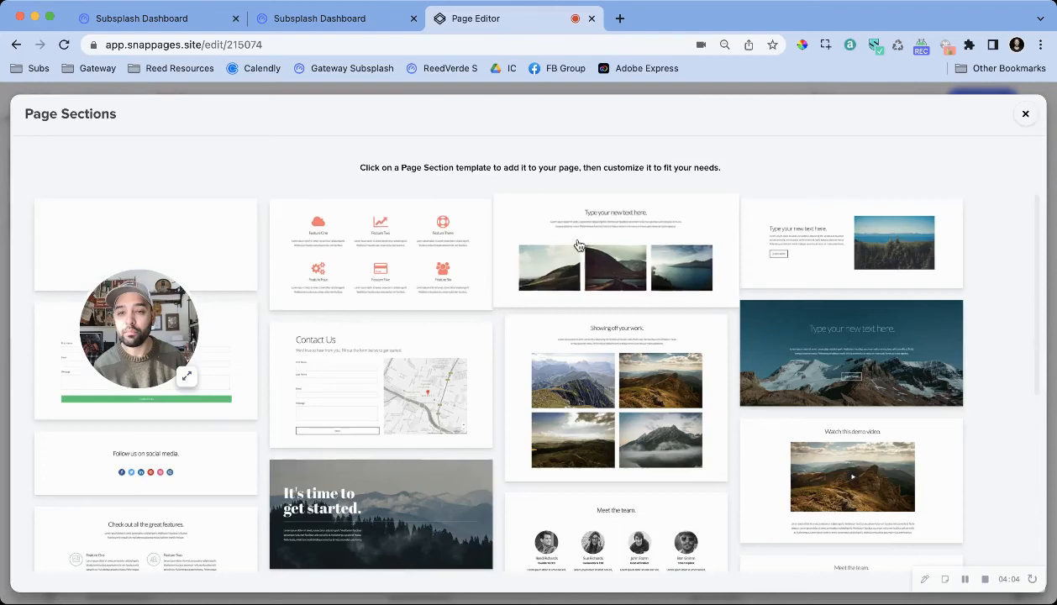
{"action": "left_click", "coordinate": [234, 229]}
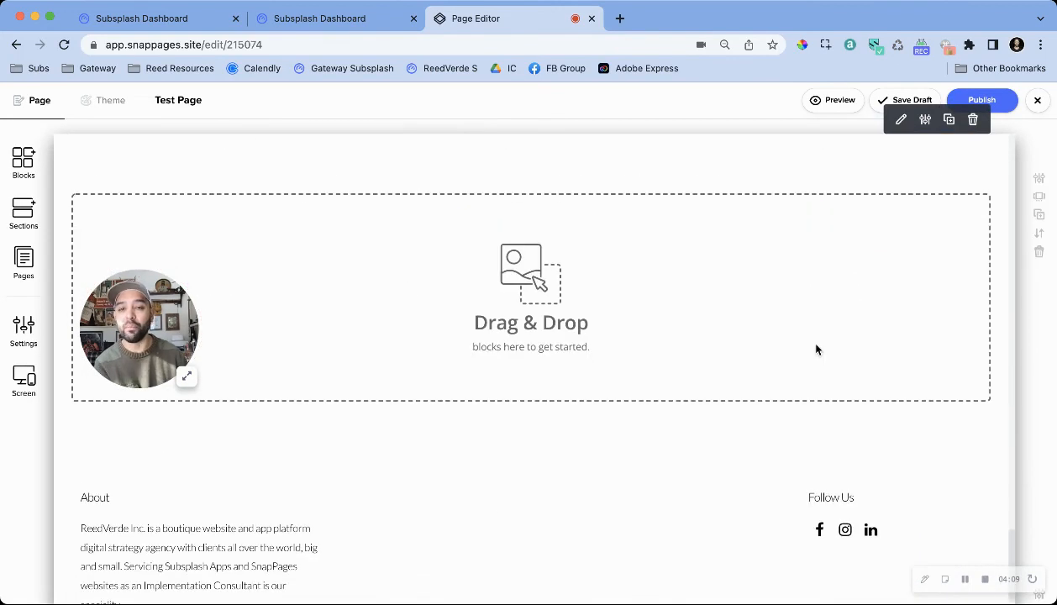
{"action": "left_click", "coordinate": [21, 163]}
{"action": "left_click_drag", "start_coordinate": [112, 364], "coordinate": [69, 506]}
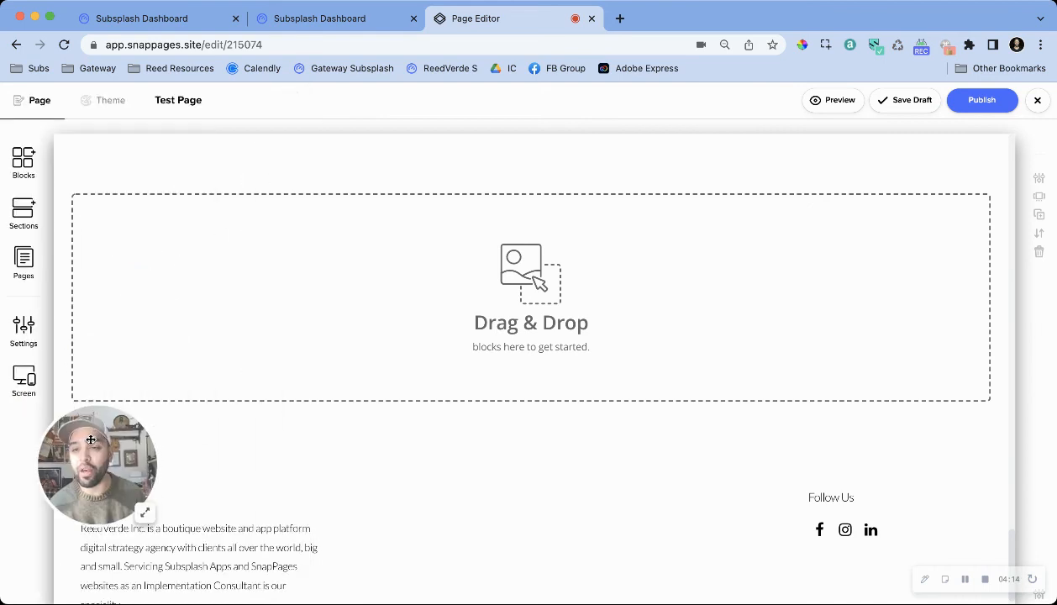
{"action": "left_click", "coordinate": [25, 159]}
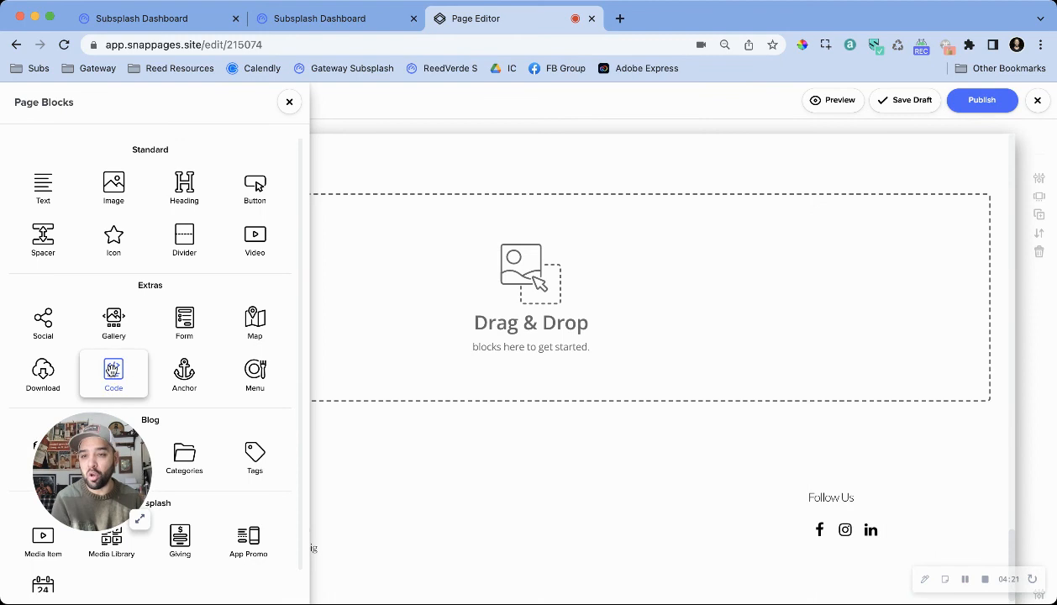
{"action": "left_click_drag", "start_coordinate": [112, 369], "coordinate": [363, 271]}
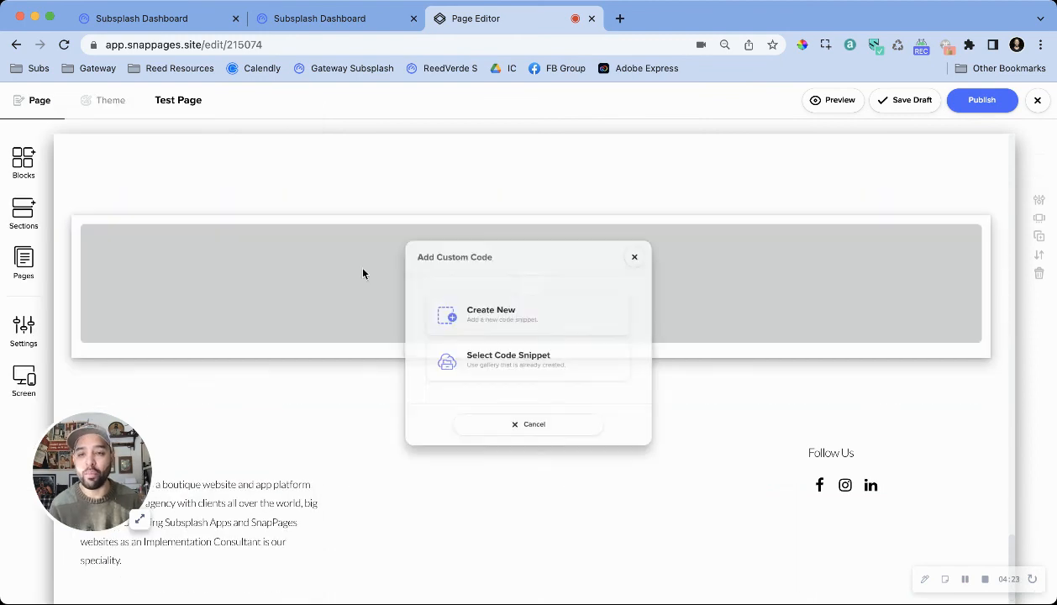
Create a new code snippet for the block and title it "Library Embed".
{"action": "left_click", "coordinate": [555, 314]}
{"action": "left_click", "coordinate": [183, 172]}
{"action": "key", "text": "super+a"}
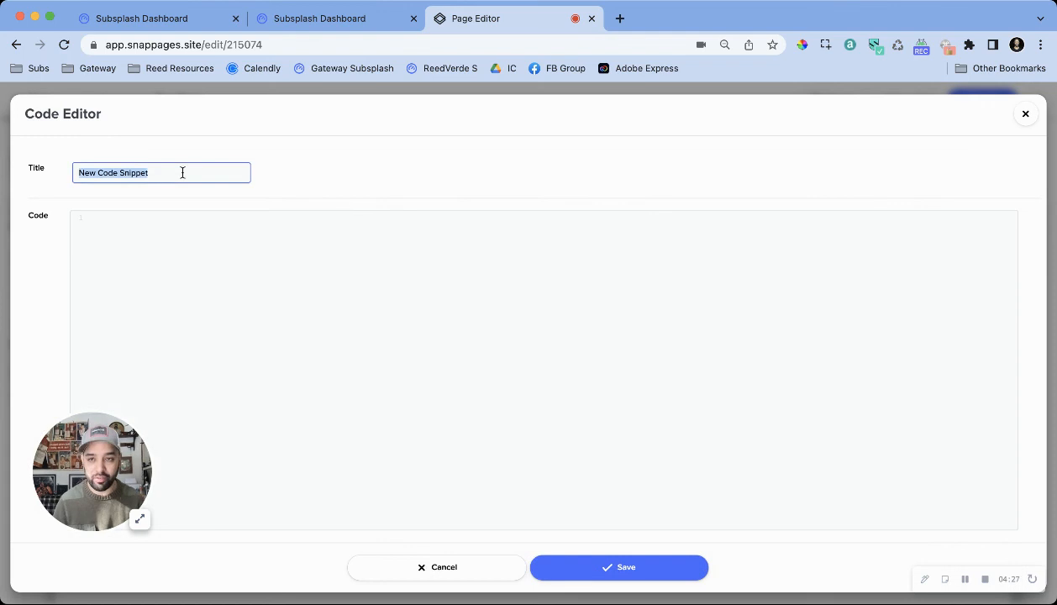
{"action": "type", "text": "Library Embed"}
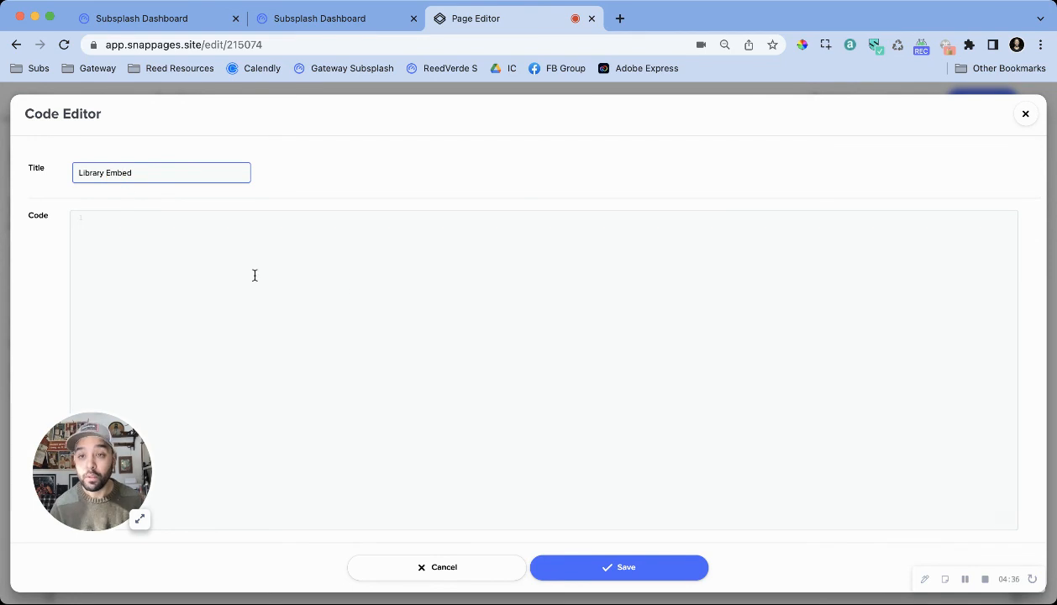
{"action": "left_click", "coordinate": [255, 275]}
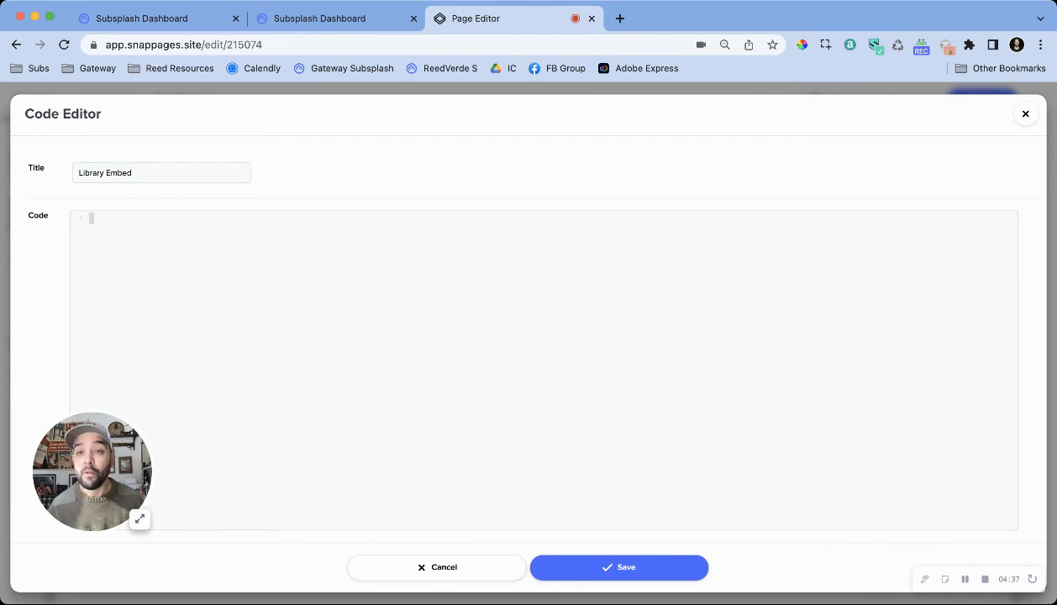
Switch to the Subsplash Dashboard and open the preview of the Media Library web embed.
{"action": "left_click", "coordinate": [329, 20]}
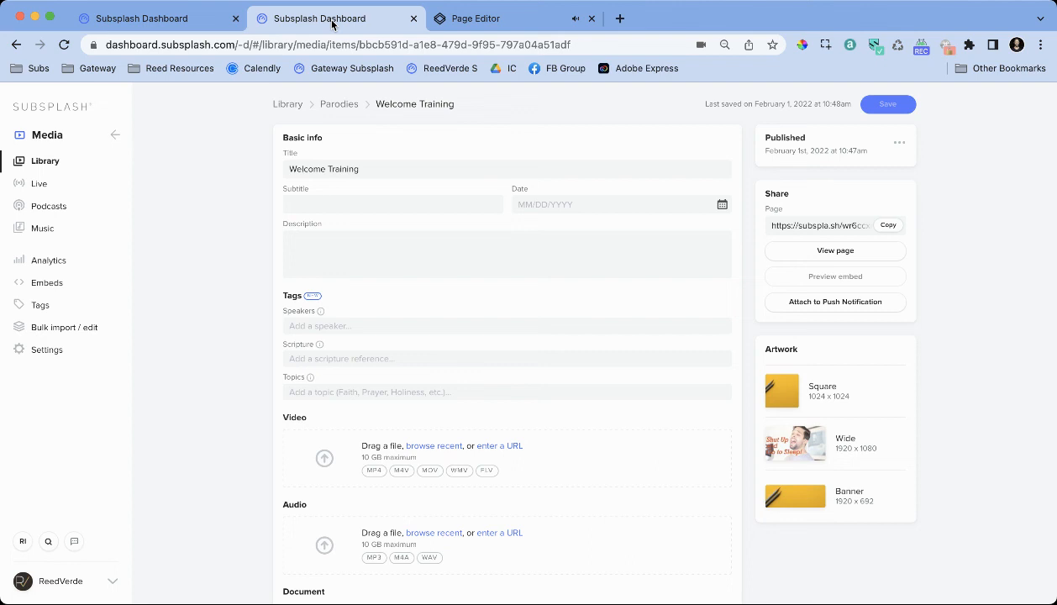
{"action": "left_click", "coordinate": [42, 282]}
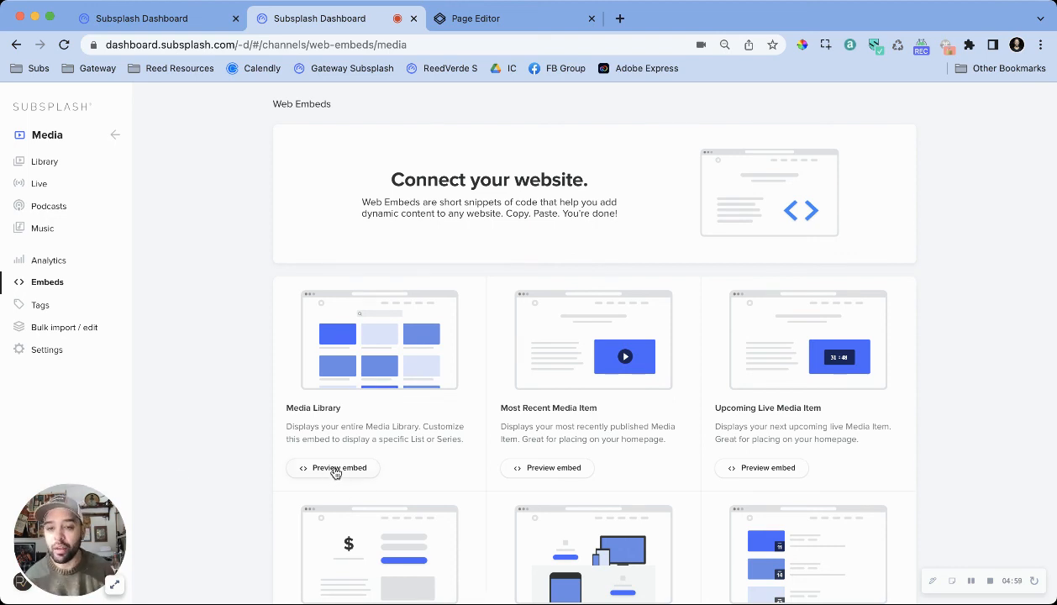
{"action": "left_click", "coordinate": [336, 468]}
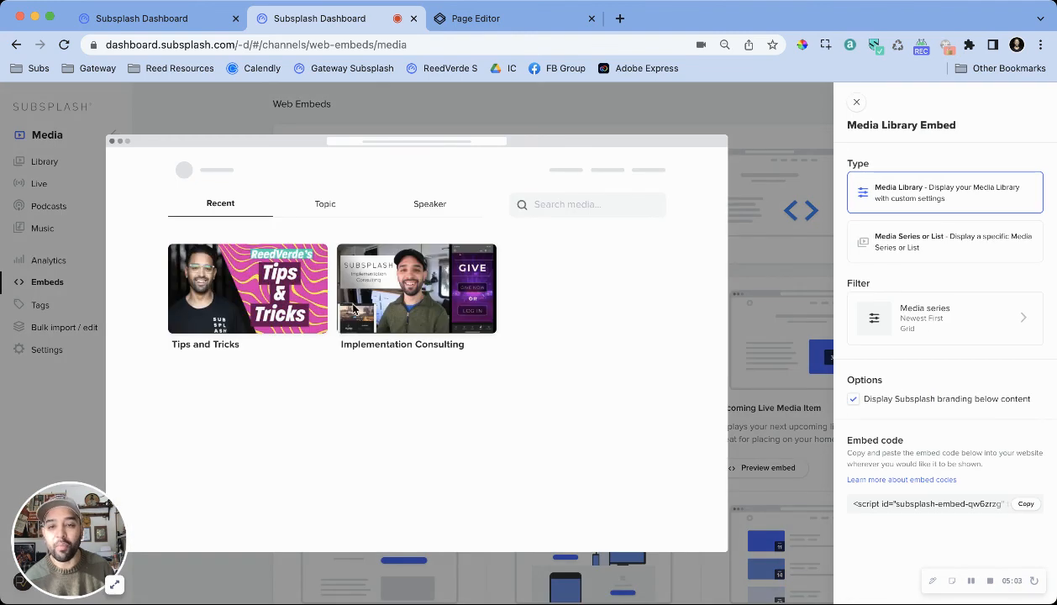
Set the embed to display the Tips and Tricks media series and copy its embed code.
{"action": "left_click", "coordinate": [950, 245]}
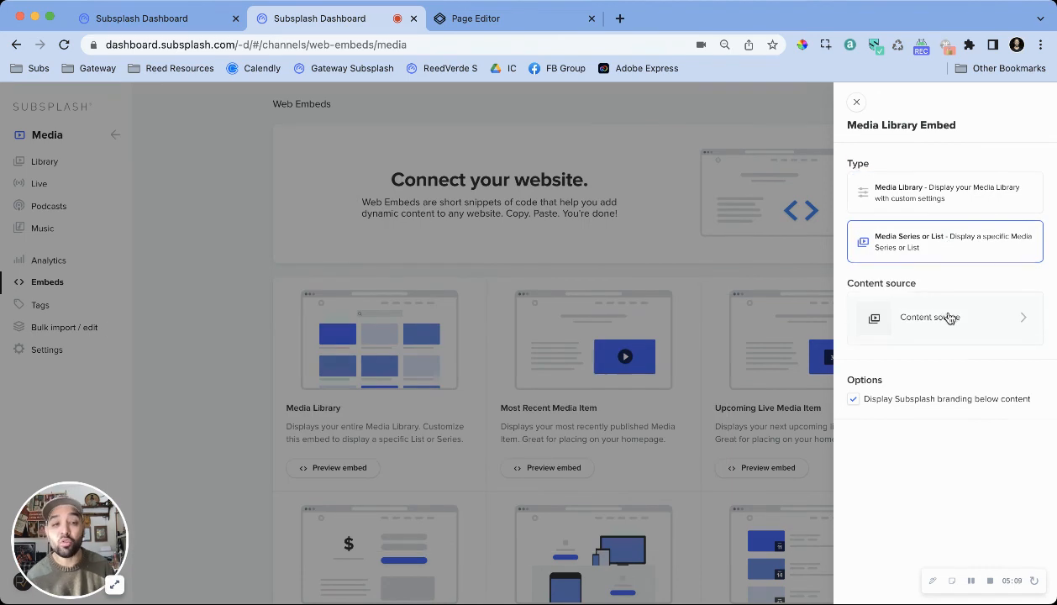
{"action": "left_click", "coordinate": [950, 316]}
{"action": "left_click", "coordinate": [869, 182]}
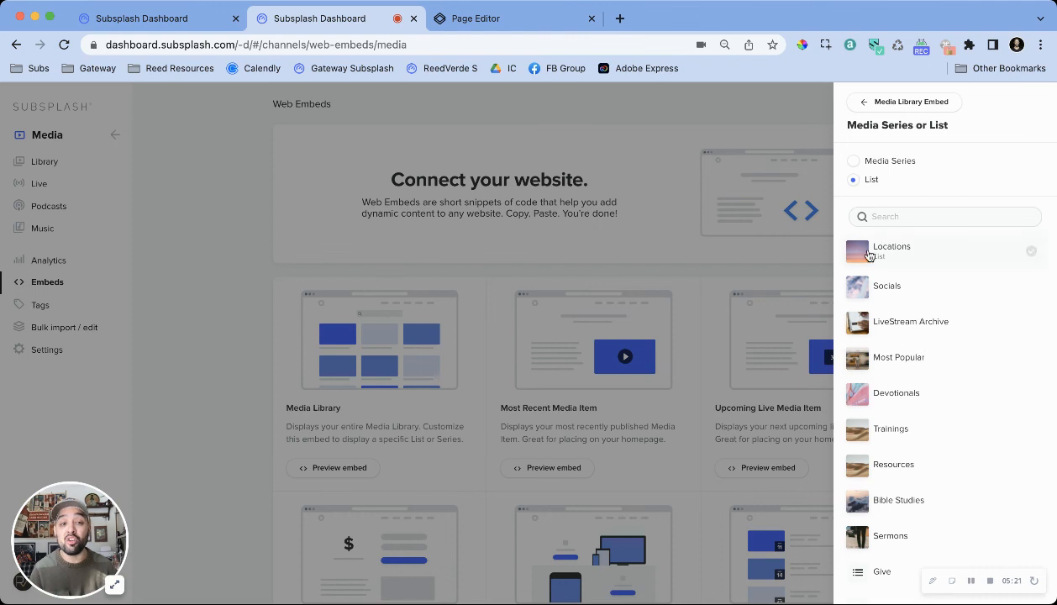
{"action": "left_click", "coordinate": [873, 162]}
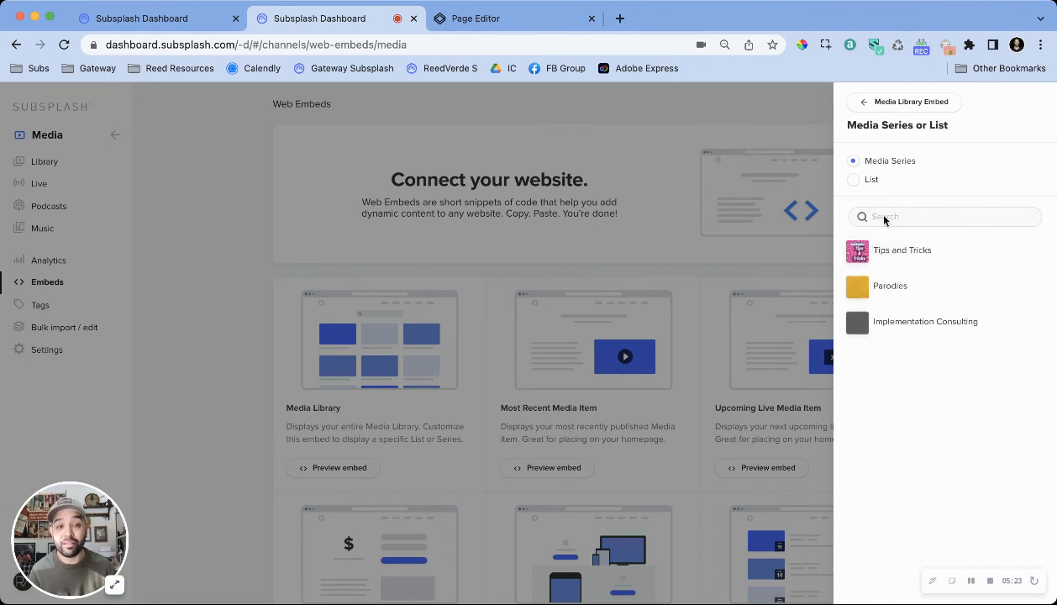
{"action": "left_click", "coordinate": [868, 100]}
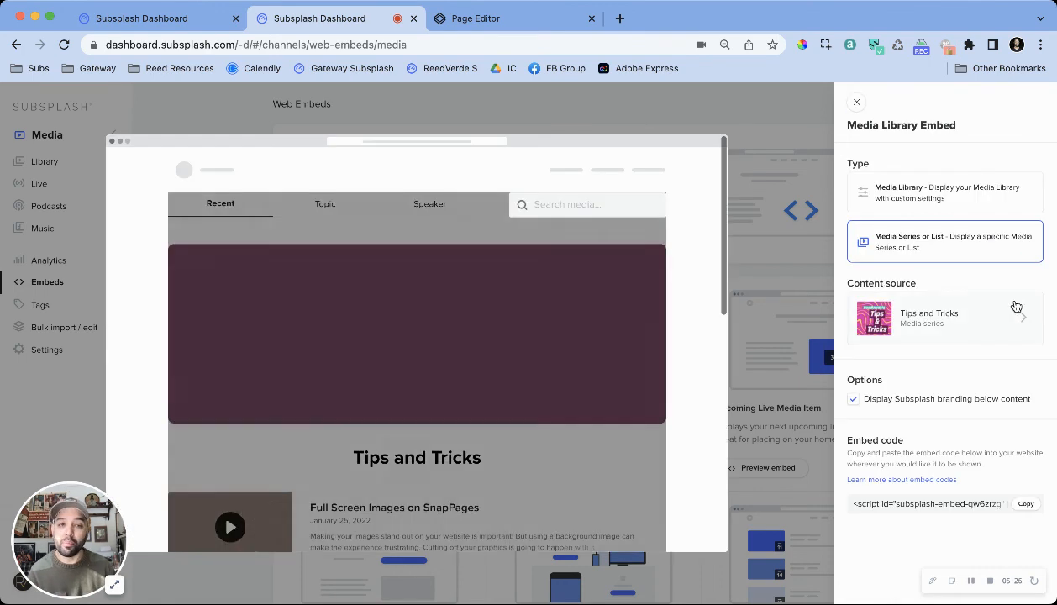
{"action": "left_click", "coordinate": [922, 505]}
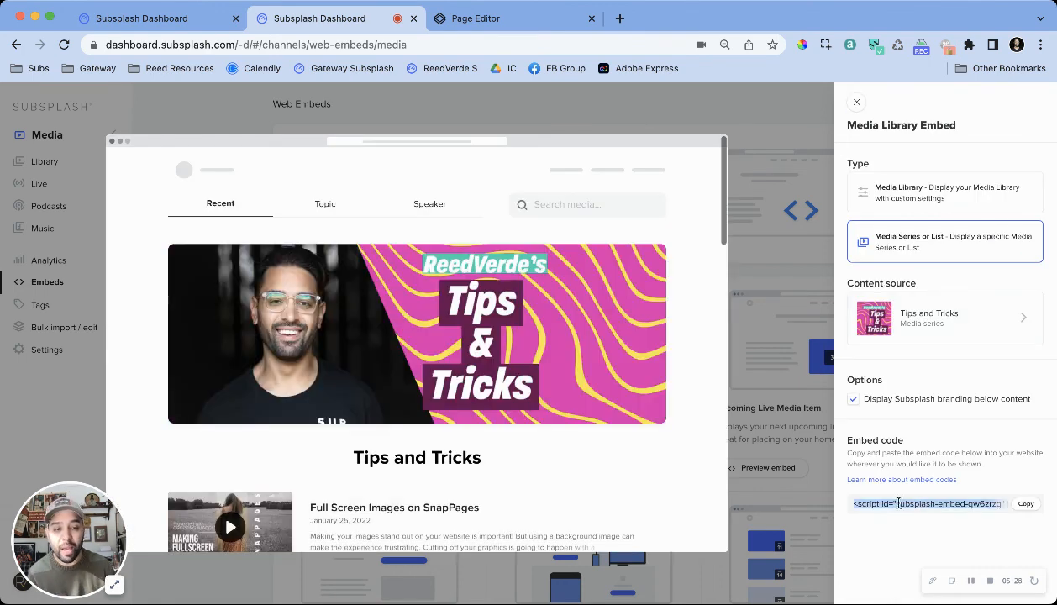
{"action": "left_click", "coordinate": [1026, 504]}
Return to the Page Editor, paste the copied embed code into the Library Embed snippet and save it.
{"action": "left_click", "coordinate": [490, 21]}
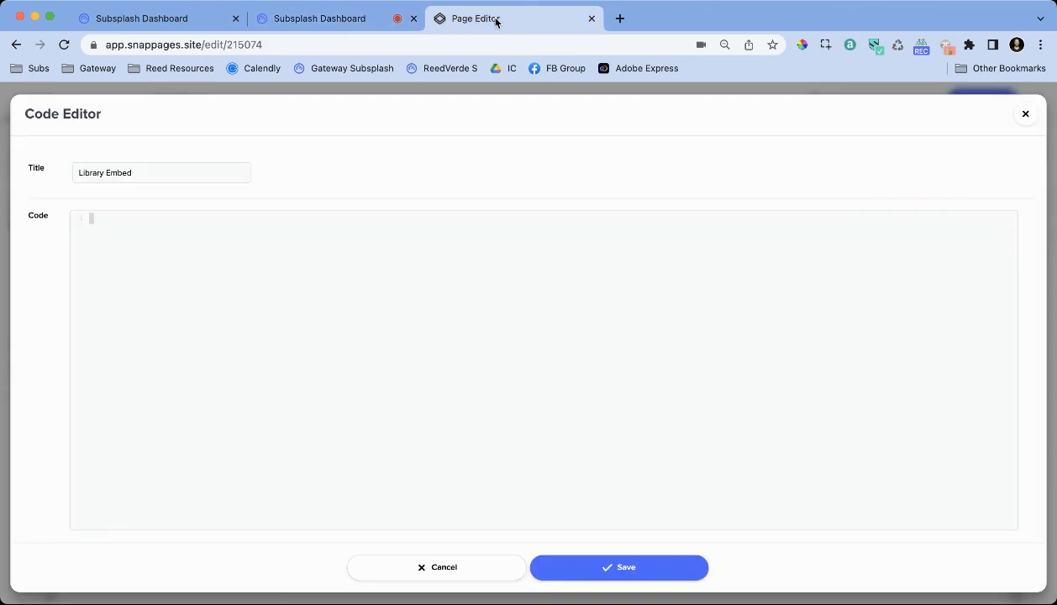
{"action": "left_click", "coordinate": [134, 239]}
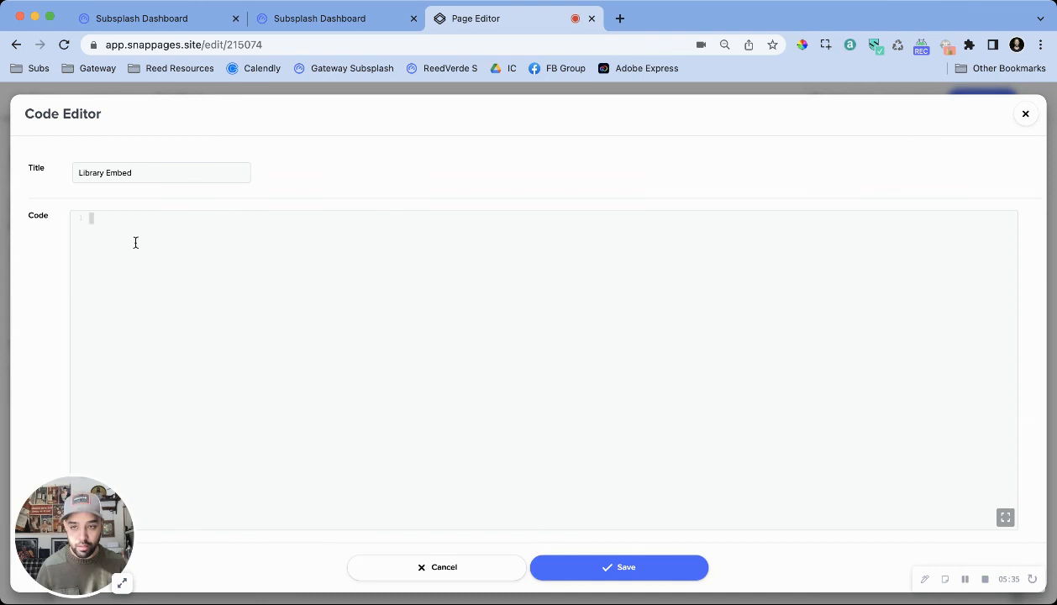
{"action": "key", "text": "super+v"}
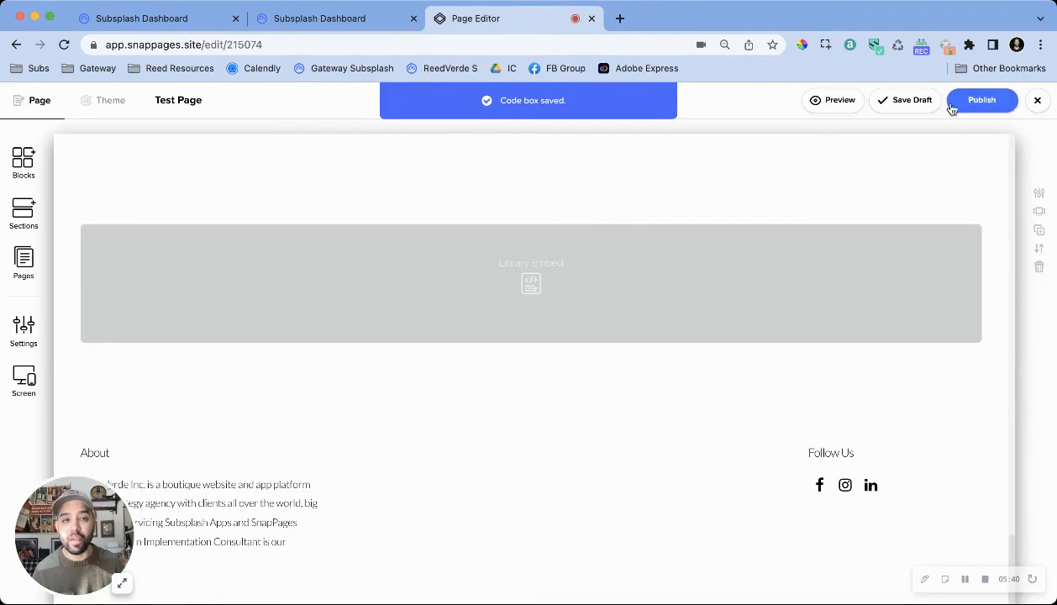
Publish the test page and preview it to check the embedded Tips and Tricks series.
{"action": "left_click", "coordinate": [951, 107]}
{"action": "left_click", "coordinate": [828, 103]}
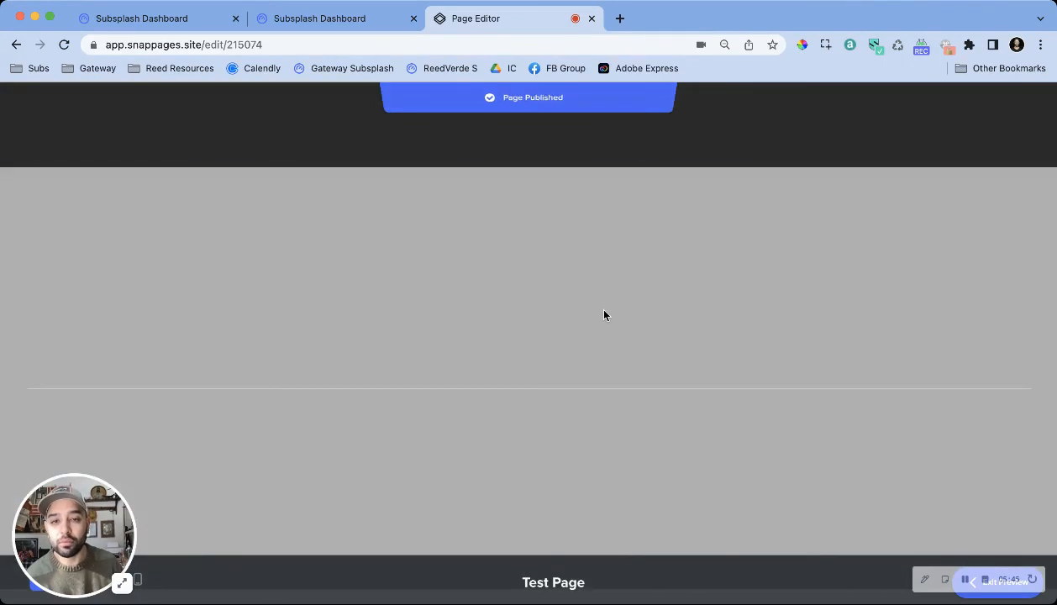
{"action": "scroll", "coordinate": [603, 315], "scroll_direction": "down", "scroll_amount": 10}
{"action": "scroll", "coordinate": [602, 315], "scroll_direction": "down", "scroll_amount": 15}
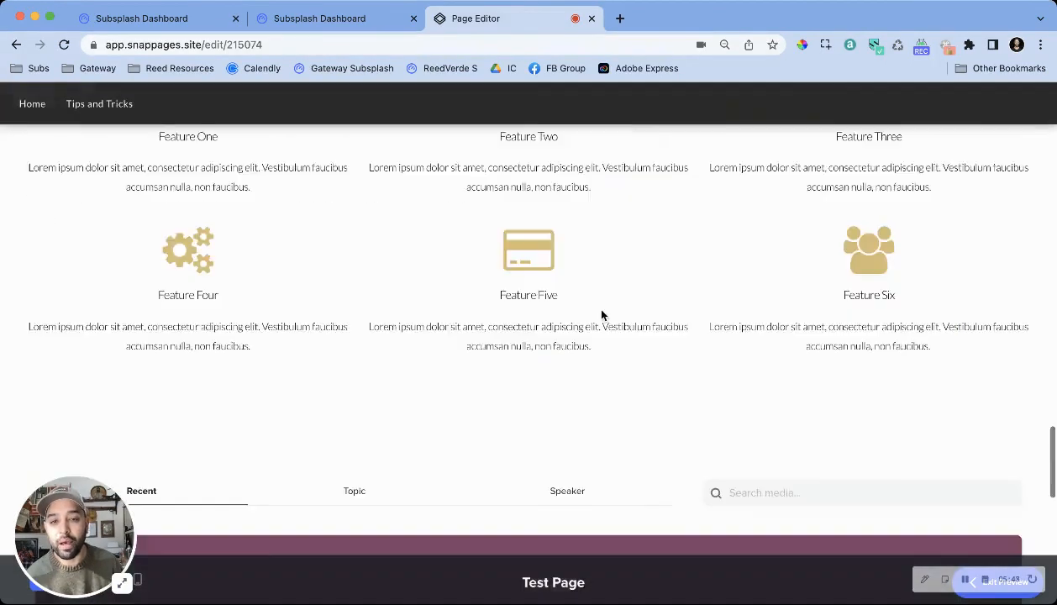
{"action": "scroll", "coordinate": [601, 315], "scroll_direction": "up", "scroll_amount": 5}
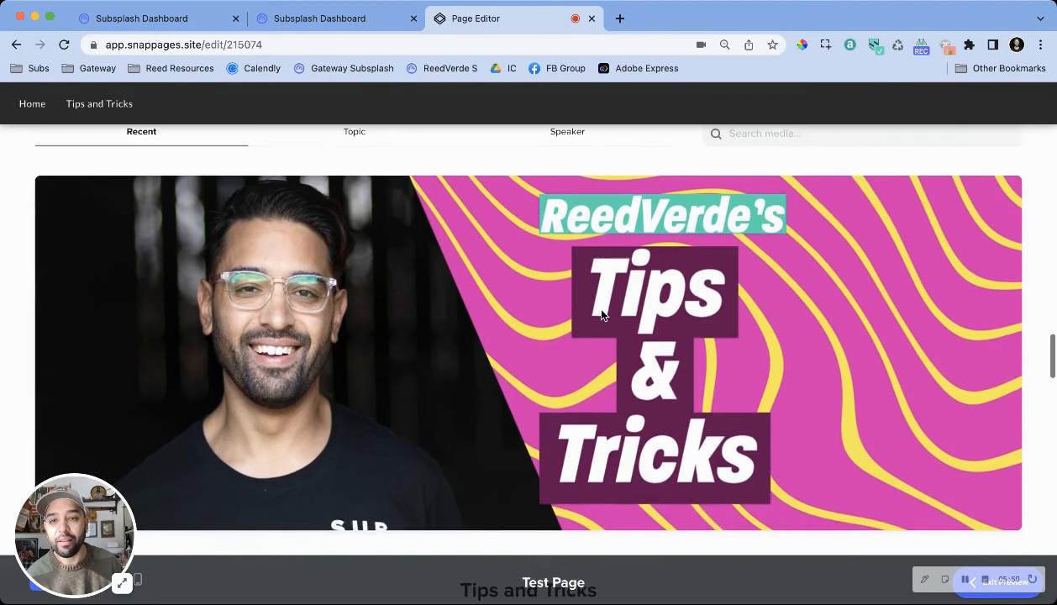
{"action": "scroll", "coordinate": [601, 315], "scroll_direction": "down", "scroll_amount": 15}
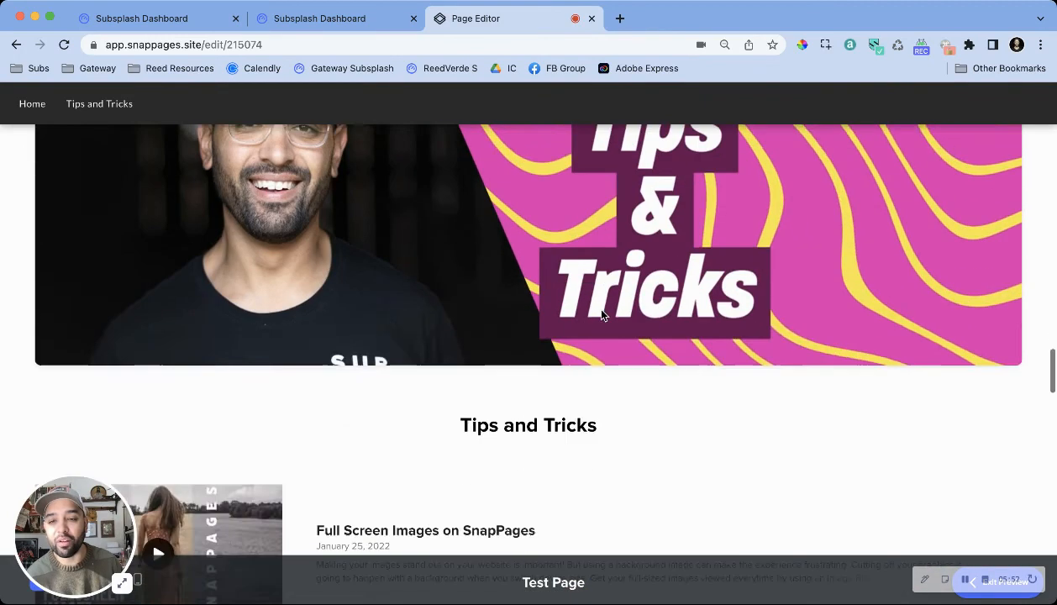
{"action": "scroll", "coordinate": [601, 315], "scroll_direction": "down", "scroll_amount": 8}
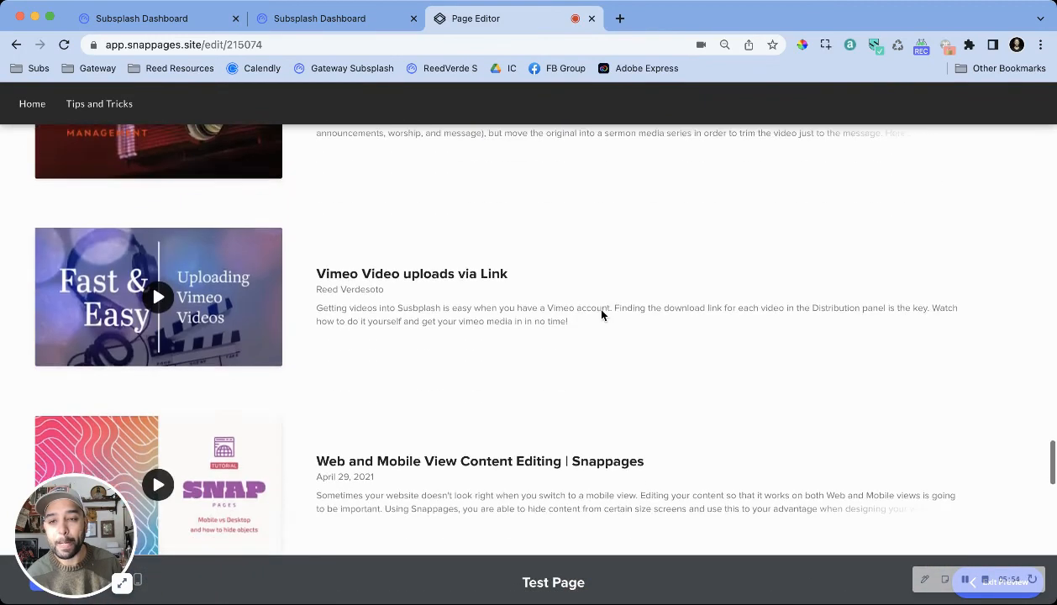
Return to the Subsplash Dashboard, close the Media Library embed and review the other available web embed types.
{"action": "left_click", "coordinate": [319, 20]}
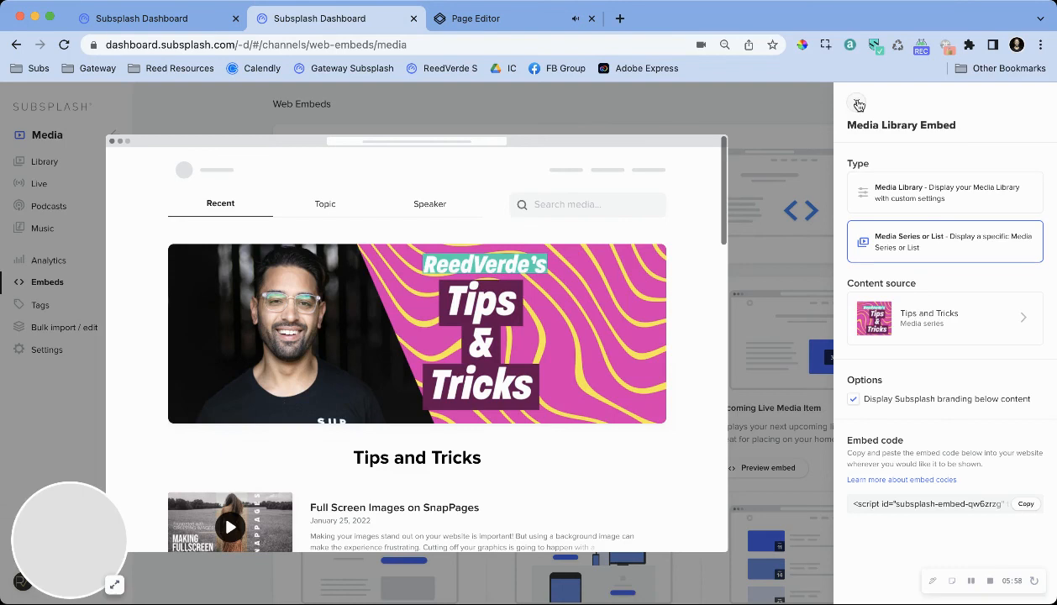
{"action": "left_click", "coordinate": [846, 103]}
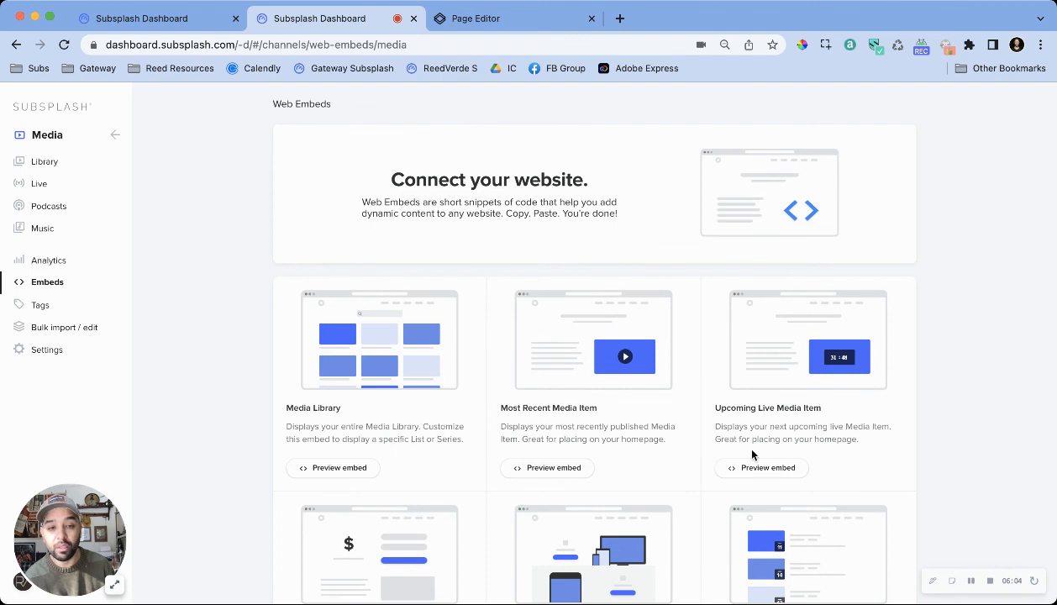
{"action": "scroll", "coordinate": [760, 462], "scroll_direction": "down", "scroll_amount": 3}
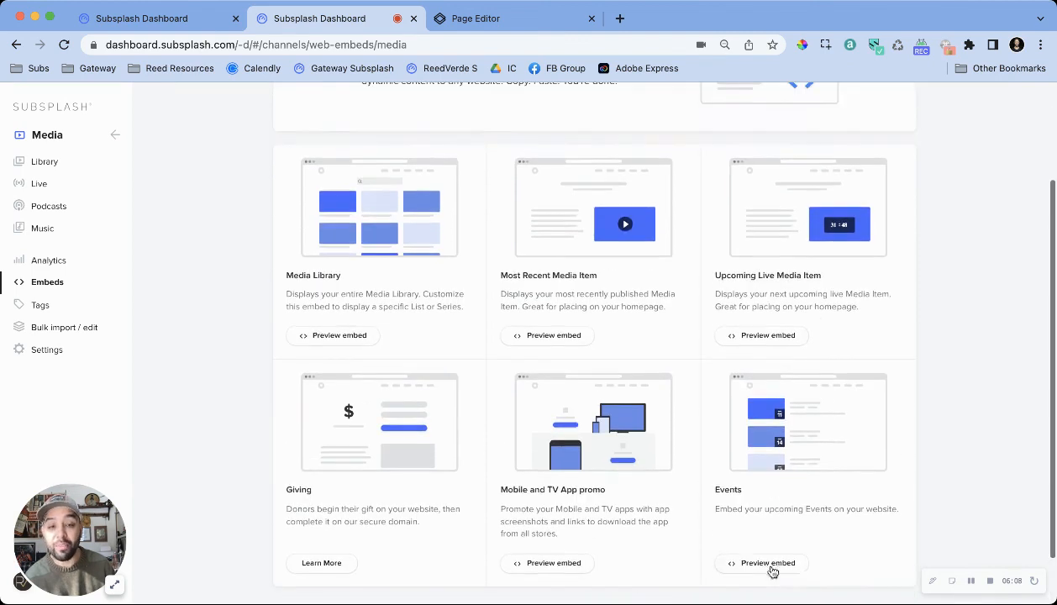
{"action": "scroll", "coordinate": [578, 420], "scroll_direction": "up", "scroll_amount": 3}
{"action": "scroll", "coordinate": [656, 348], "scroll_direction": "down", "scroll_amount": 3}
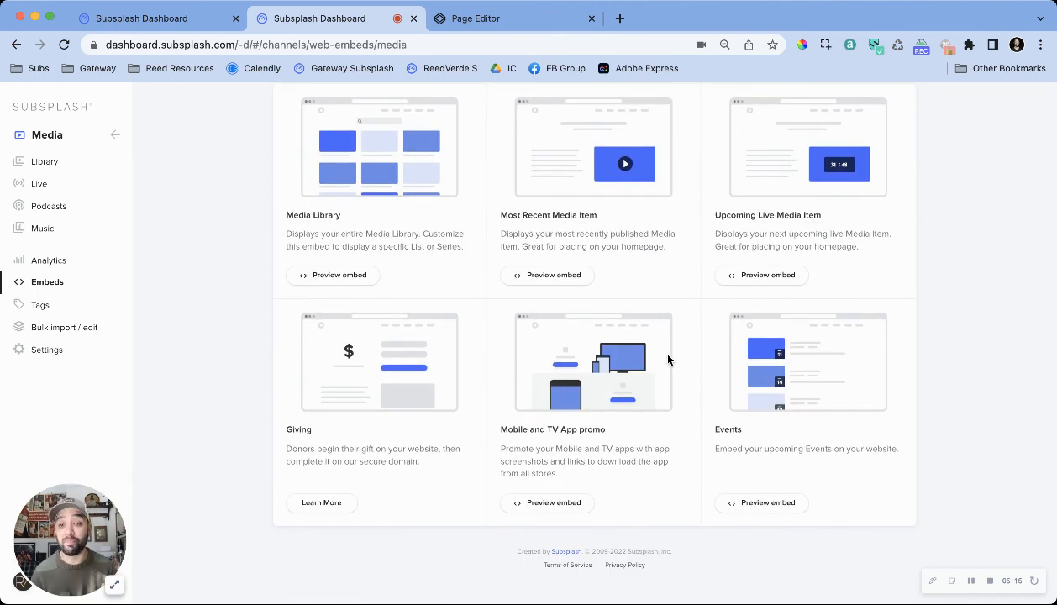
{"action": "left_click", "coordinate": [114, 584]}
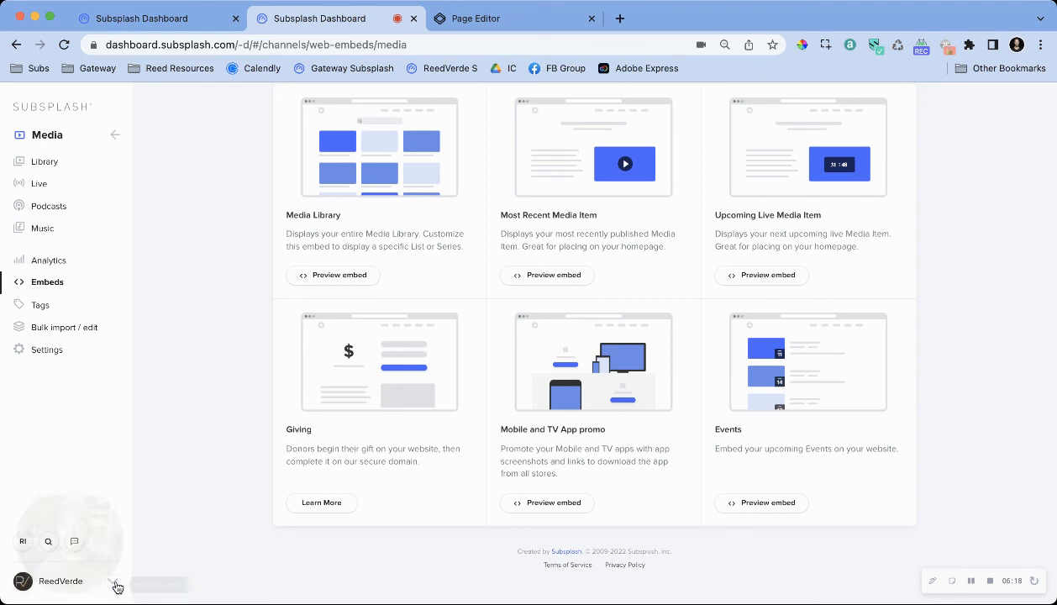